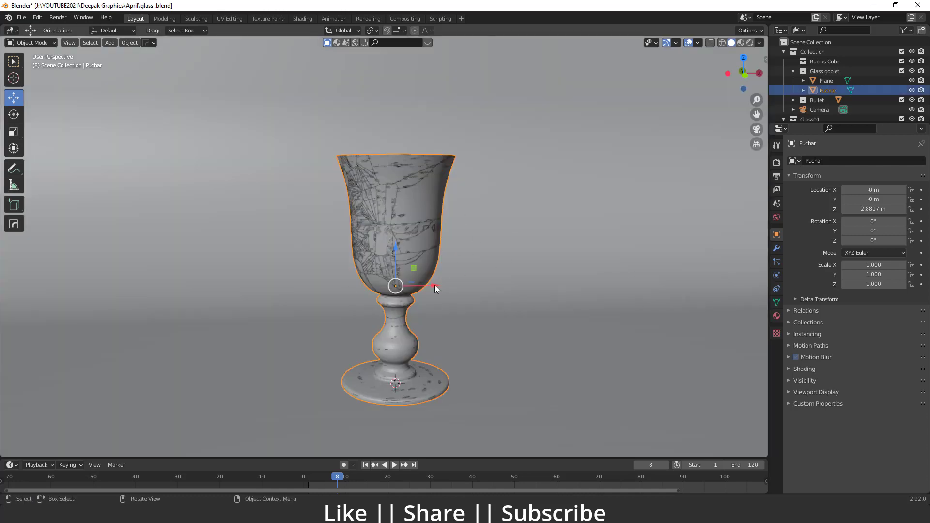
Hide the original unfractured goblet object Puchar in the viewport, leaving its fractured pieces shown
{"action": "key", "text": "shift+d"}
{"action": "right_click", "coordinate": [334, 253]}
{"action": "left_click", "coordinate": [912, 90]}
{"action": "scroll", "coordinate": [488, 301], "scroll_direction": "down", "scroll_amount": 3}
{"action": "mouse_move", "coordinate": [487, 301]}
{"action": "middle_mouse_down"}
{"action": "mouse_move", "coordinate": [369, 289]}
{"action": "mouse_move", "coordinate": [415, 301]}
{"action": "mouse_move", "coordinate": [457, 281]}
{"action": "mouse_move", "coordinate": [555, 262]}
{"action": "mouse_move", "coordinate": [511, 257]}
{"action": "mouse_move", "coordinate": [474, 309]}
{"action": "mouse_move", "coordinate": [502, 266]}
{"action": "mouse_move", "coordinate": [484, 302]}
{"action": "middle_mouse_up"}
{"action": "scroll", "coordinate": [457, 281], "scroll_direction": "up", "scroll_amount": 3}
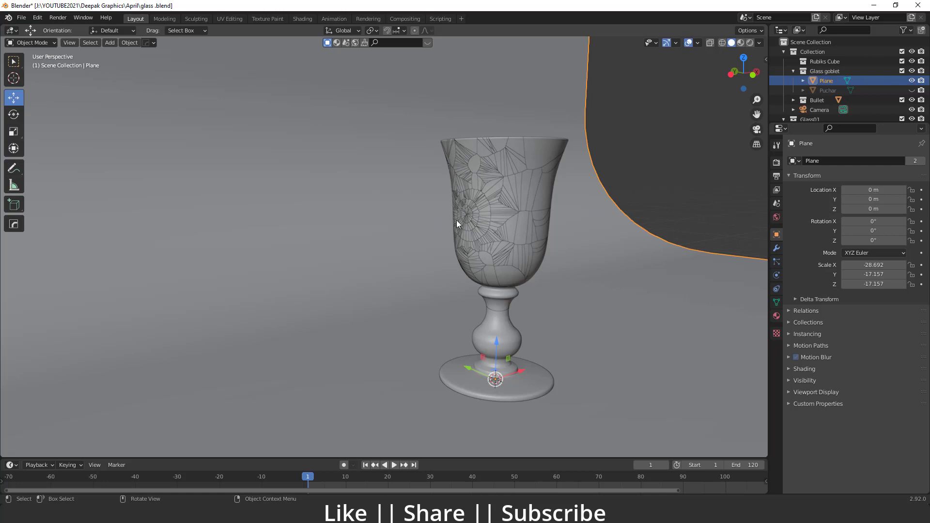
Play the animation to check the bullet's movement relative to the fractured goblet, and return to frame 1
{"action": "key", "text": "space"}
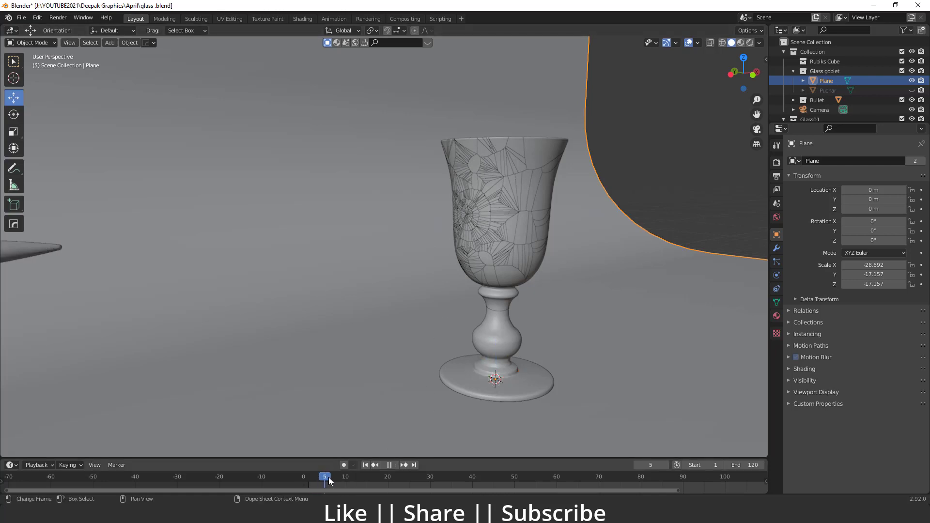
{"action": "left_click_drag", "start_coordinate": [351, 479], "coordinate": [309, 482]}
{"action": "middle_click_drag", "start_coordinate": [471, 316], "coordinate": [359, 313]}
{"action": "scroll", "coordinate": [517, 236], "scroll_direction": "down", "scroll_amount": 5}
{"action": "middle_click_drag", "start_coordinate": [526, 269], "coordinate": [454, 256]}
{"action": "scroll", "coordinate": [429, 266], "scroll_direction": "down", "scroll_amount": 2}
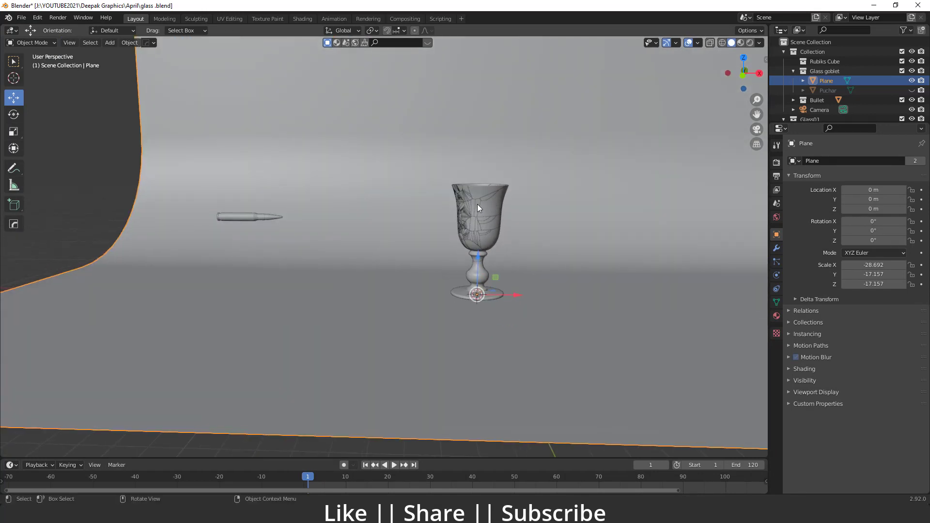
Add an active rigid body to the large shard at the front of the goblet's rim, with Mesh as collision shape
{"action": "middle_click_drag", "start_coordinate": [505, 298], "coordinate": [455, 241], "text": "shift"}
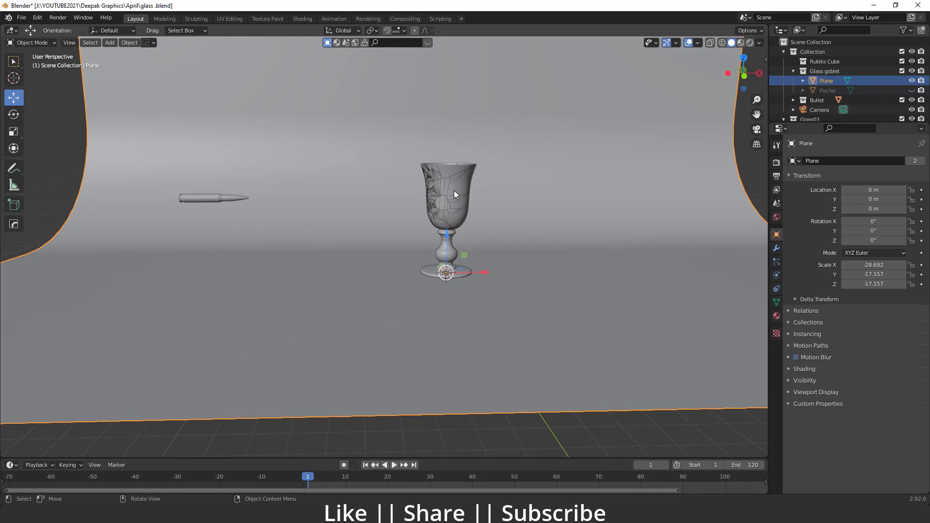
{"action": "scroll", "coordinate": [449, 202], "scroll_direction": "up", "scroll_amount": 3}
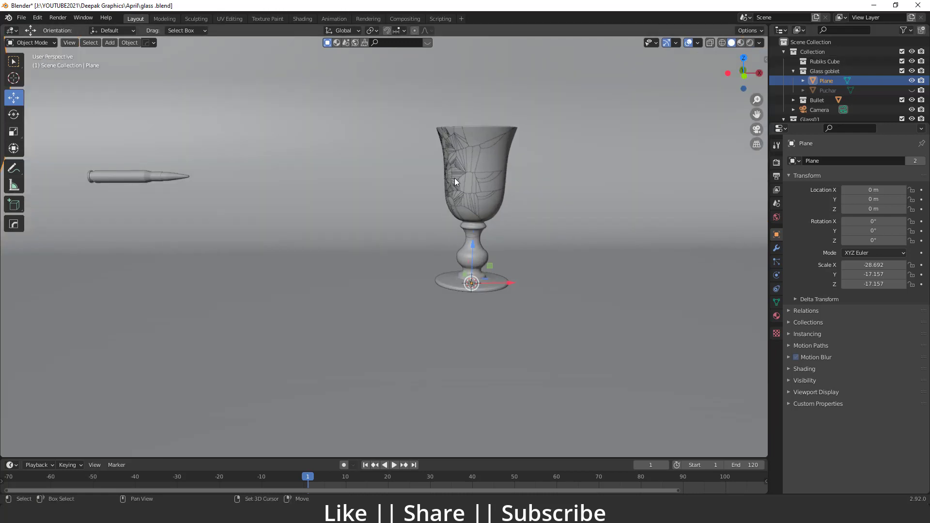
{"action": "left_click", "coordinate": [458, 170]}
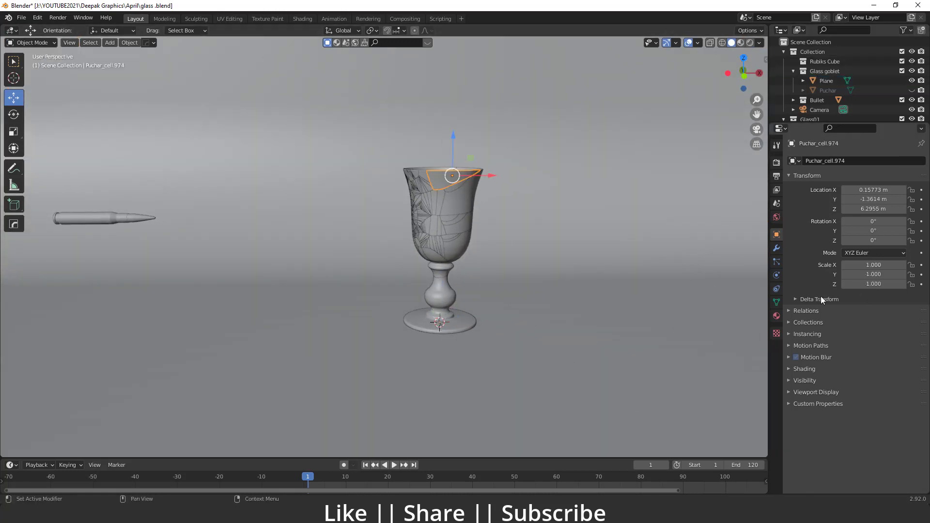
{"action": "left_click", "coordinate": [777, 275]}
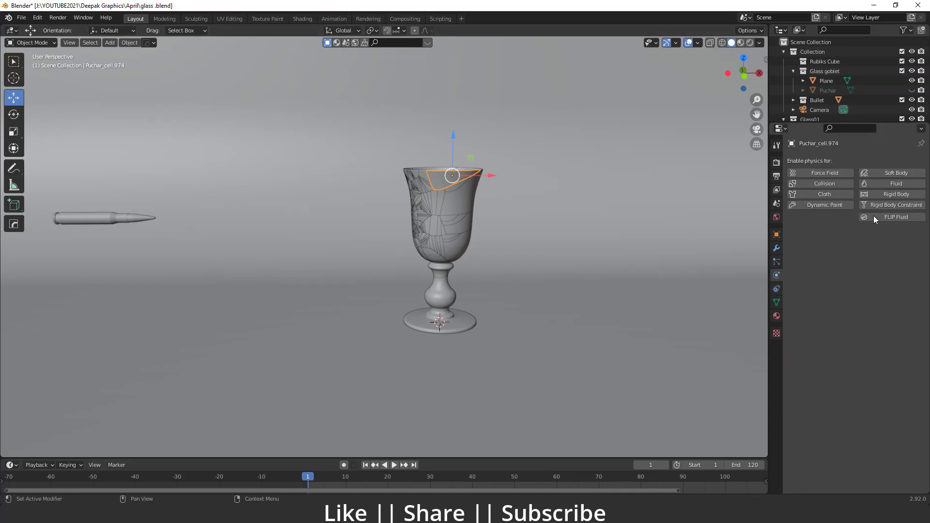
{"action": "left_click", "coordinate": [890, 196]}
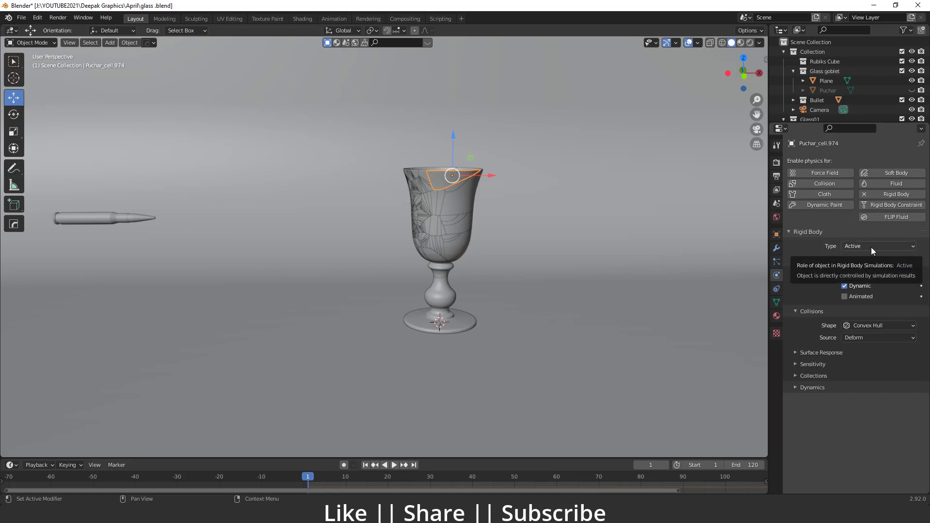
{"action": "left_click", "coordinate": [874, 327]}
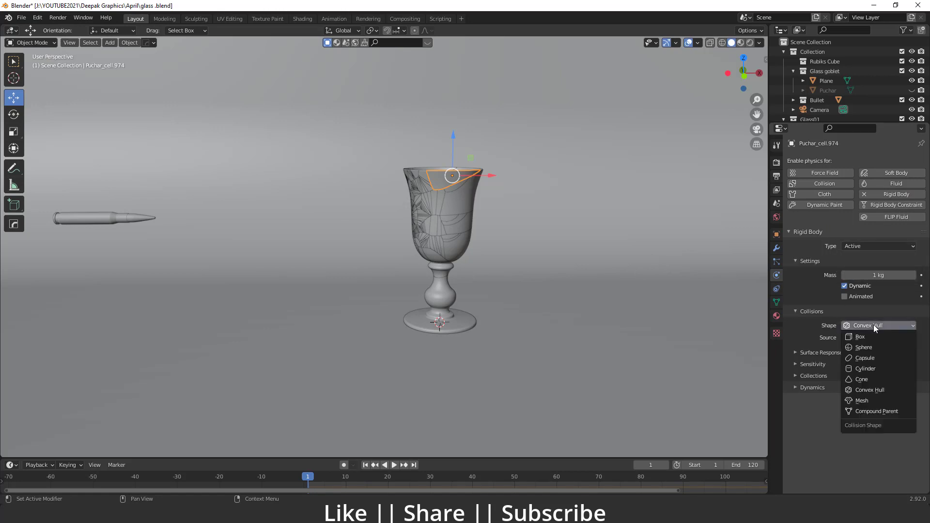
{"action": "left_click", "coordinate": [866, 402]}
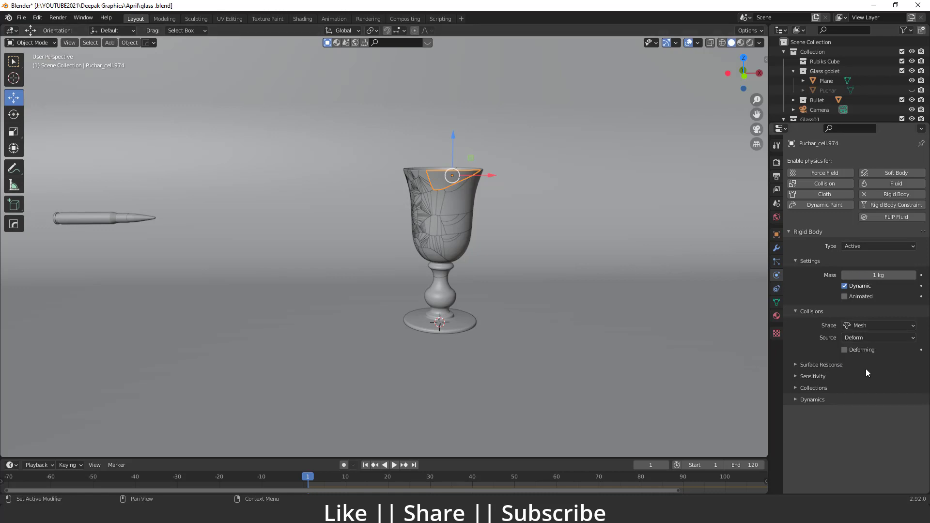
Add a rigid body to the bullet, with type Passive, Animated enabled and Mesh as collision shape
{"action": "left_click", "coordinate": [95, 222]}
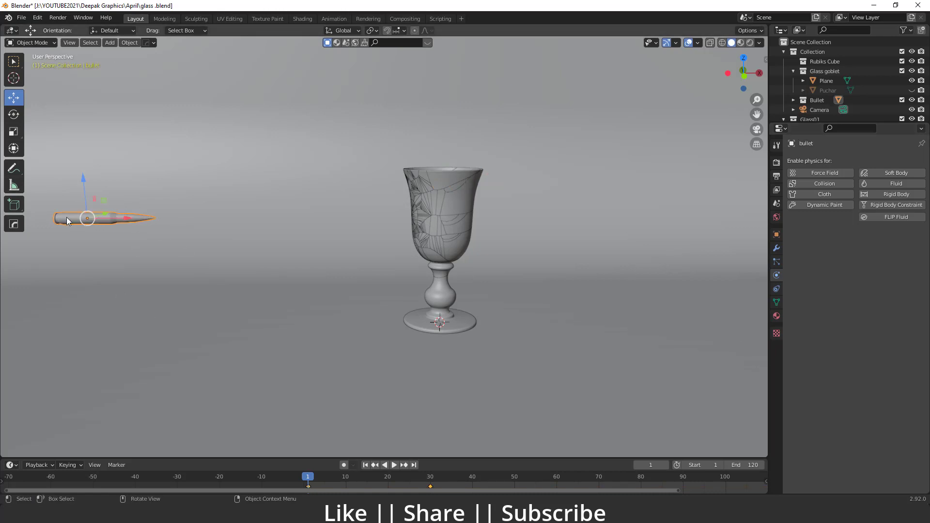
{"action": "left_click", "coordinate": [893, 195]}
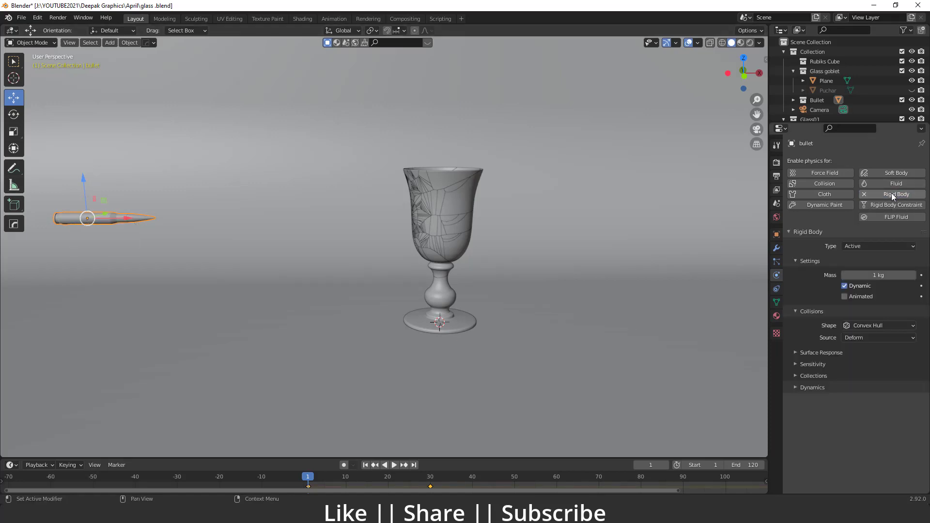
{"action": "left_click", "coordinate": [871, 248]}
{"action": "left_click", "coordinate": [865, 269]}
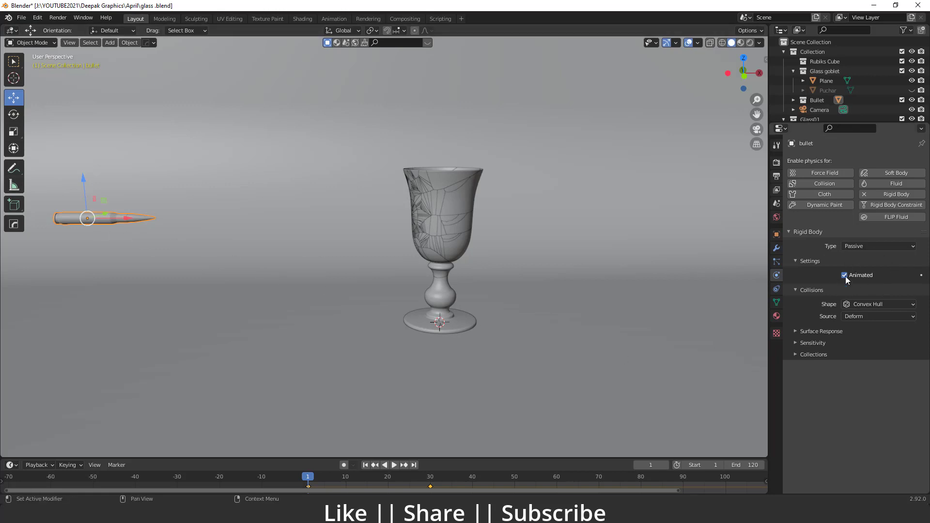
{"action": "left_click", "coordinate": [871, 305]}
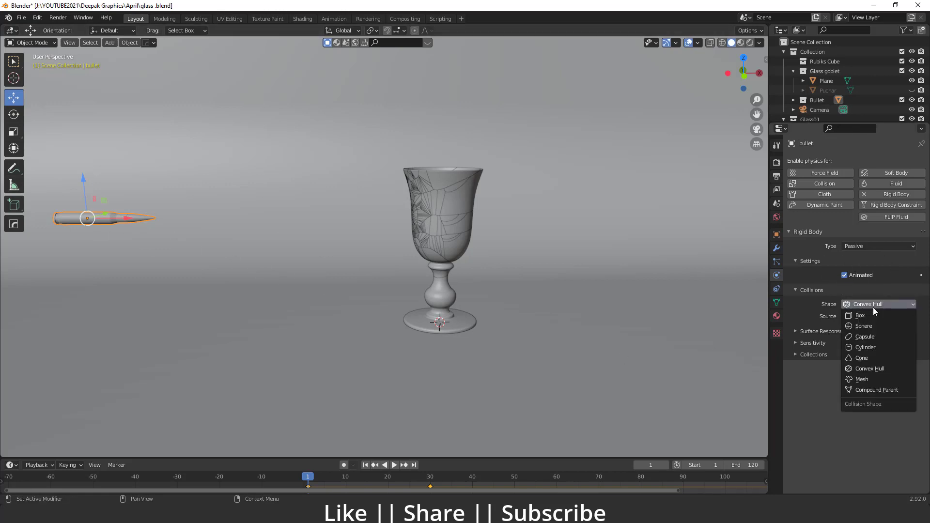
{"action": "left_click", "coordinate": [870, 380]}
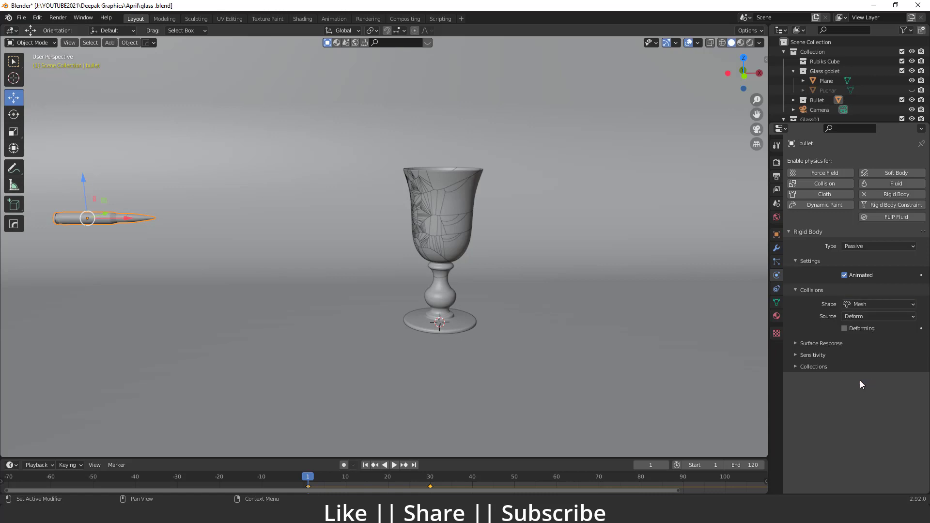
Play the simulation to see how the rim shard and the bullet behave, and go back to the first frame
{"action": "middle_click_drag", "start_coordinate": [467, 254], "coordinate": [443, 254]}
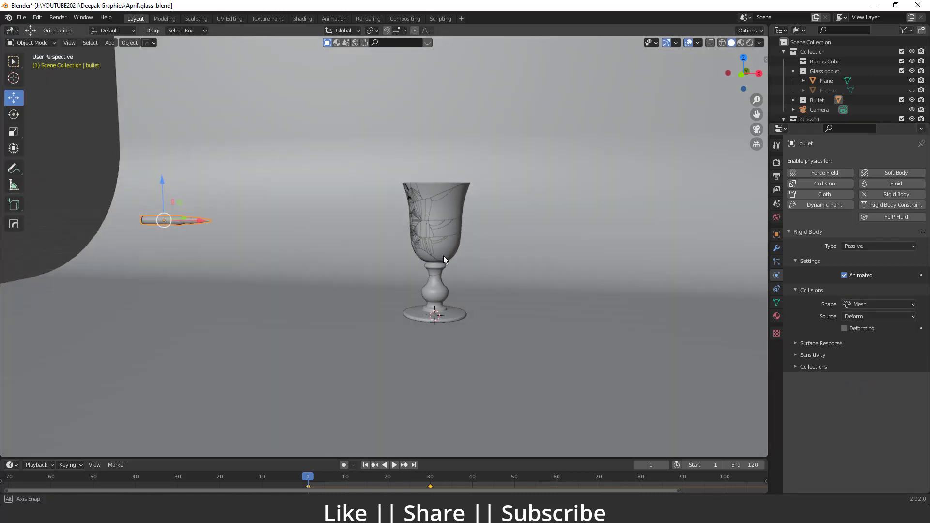
{"action": "key", "text": "space"}
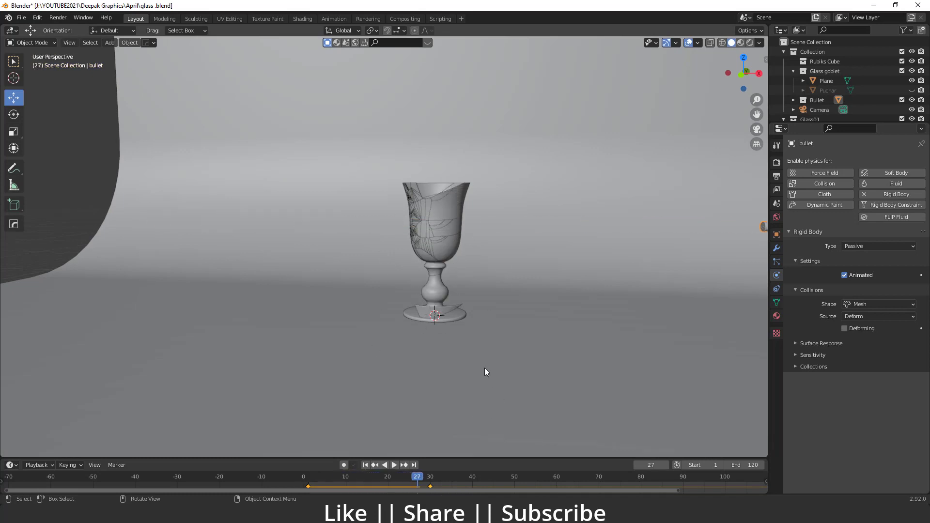
{"action": "left_click", "coordinate": [365, 465]}
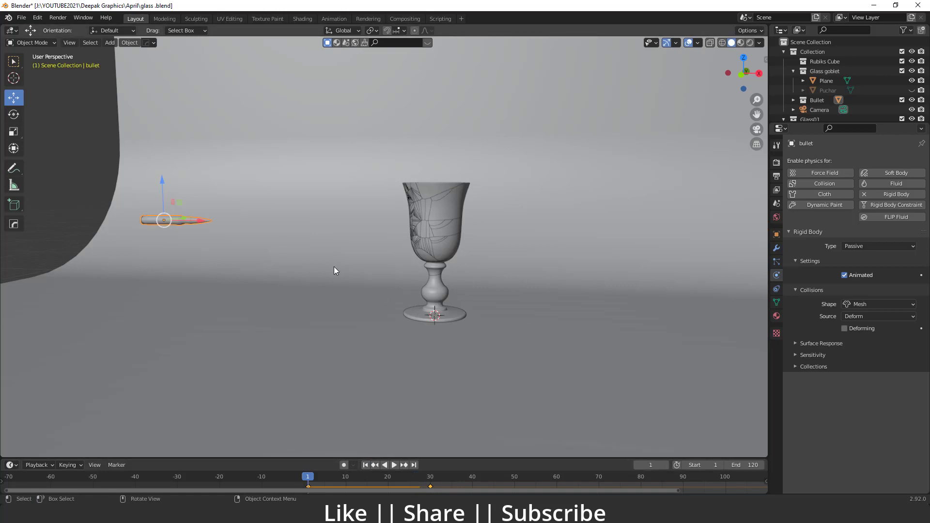
Add a rigid body to the curved backdrop plane and set its type to Passive
{"action": "scroll", "coordinate": [341, 317], "scroll_direction": "down", "scroll_amount": 3}
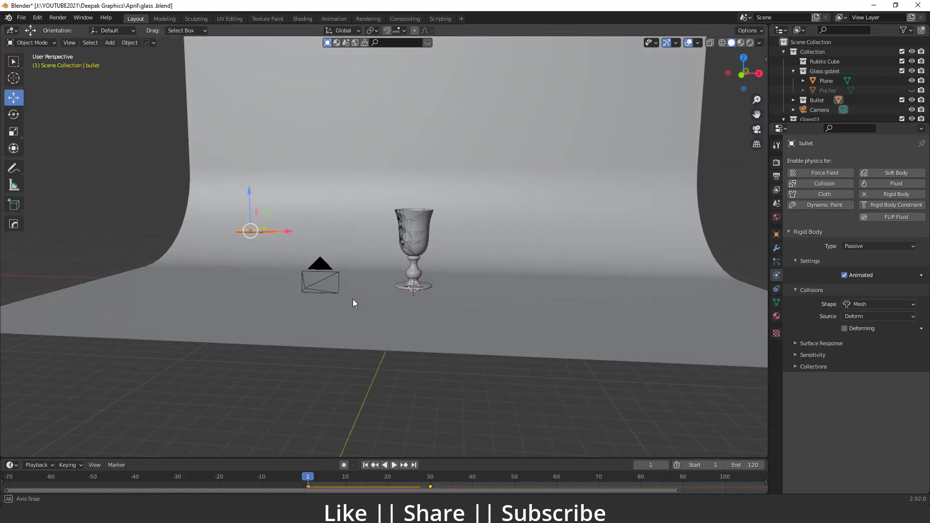
{"action": "left_click", "coordinate": [423, 333]}
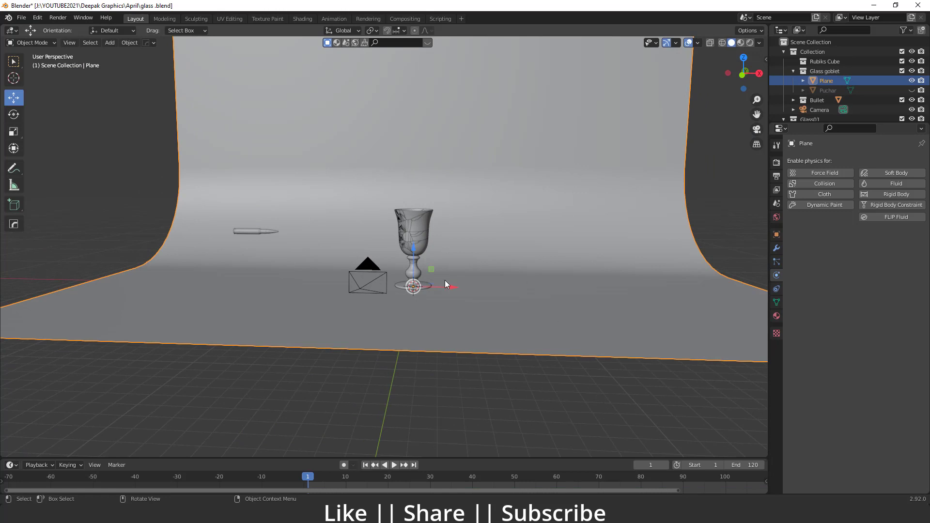
{"action": "left_click", "coordinate": [891, 196]}
{"action": "left_click", "coordinate": [868, 246]}
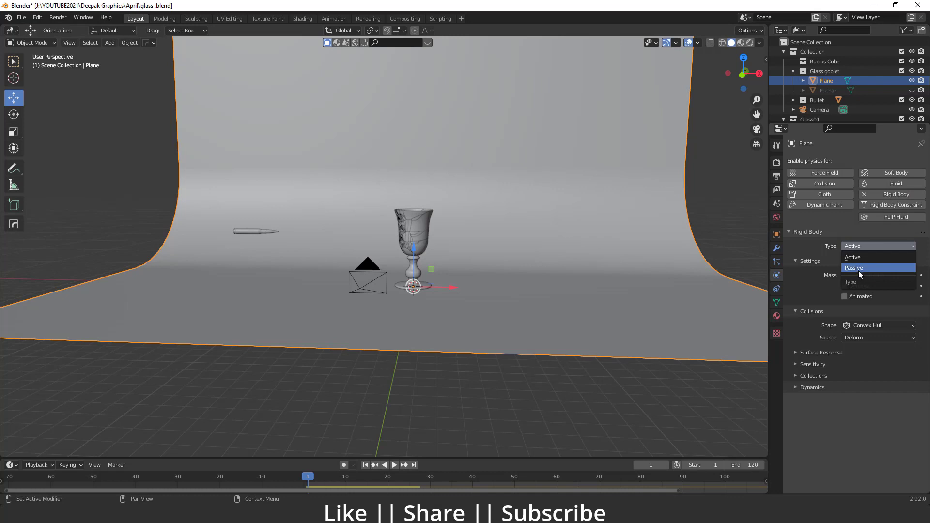
{"action": "left_click", "coordinate": [867, 268]}
Play the simulation to test the rim shard against the passive backdrop, and return to frame 1
{"action": "scroll", "coordinate": [420, 275], "scroll_direction": "up", "scroll_amount": 3}
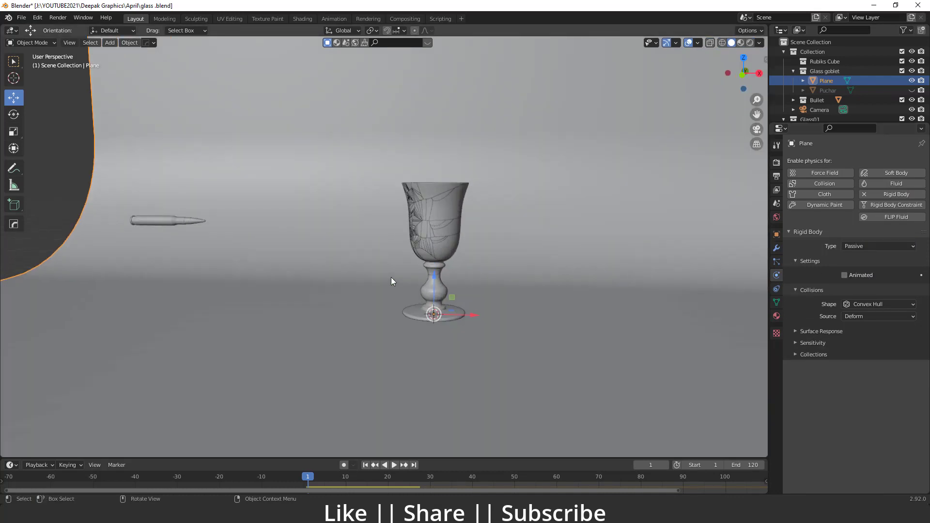
{"action": "left_click_drag", "start_coordinate": [455, 281], "coordinate": [437, 280], "text": "shift"}
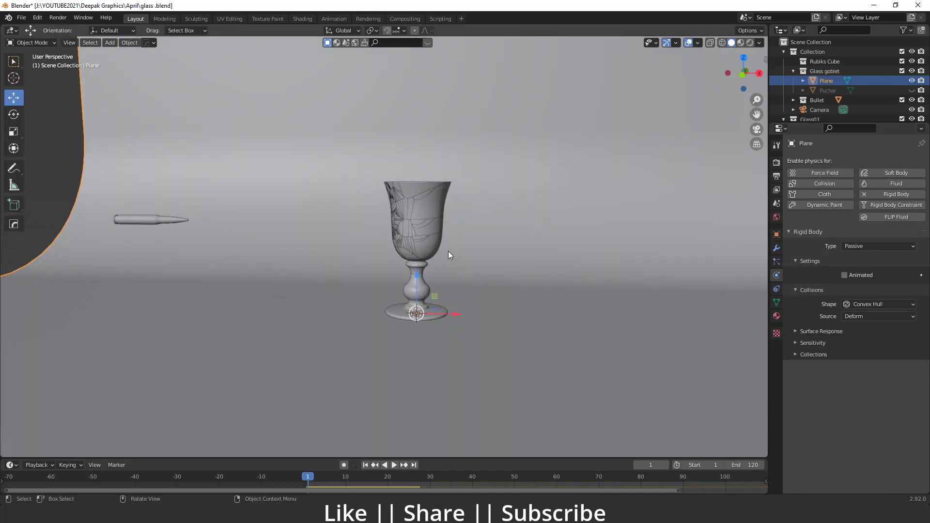
{"action": "key", "text": "space"}
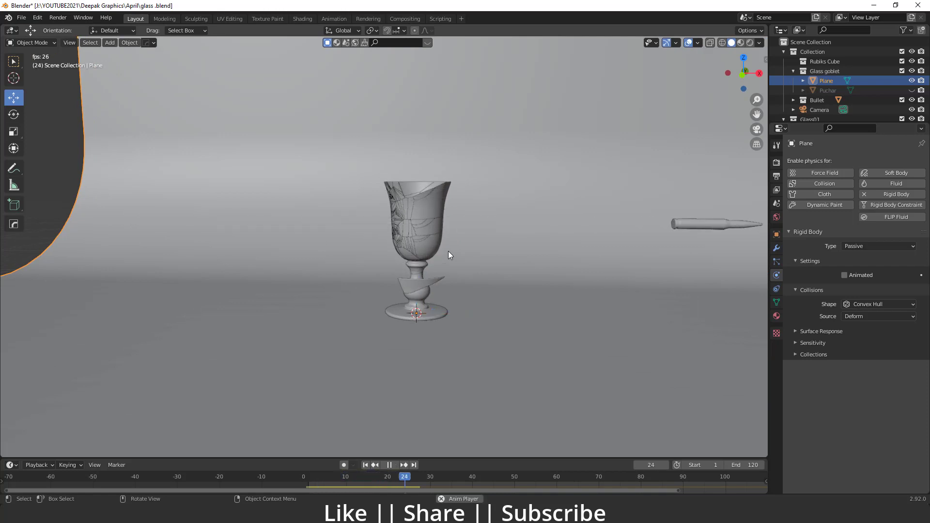
{"action": "key", "text": "Escape"}
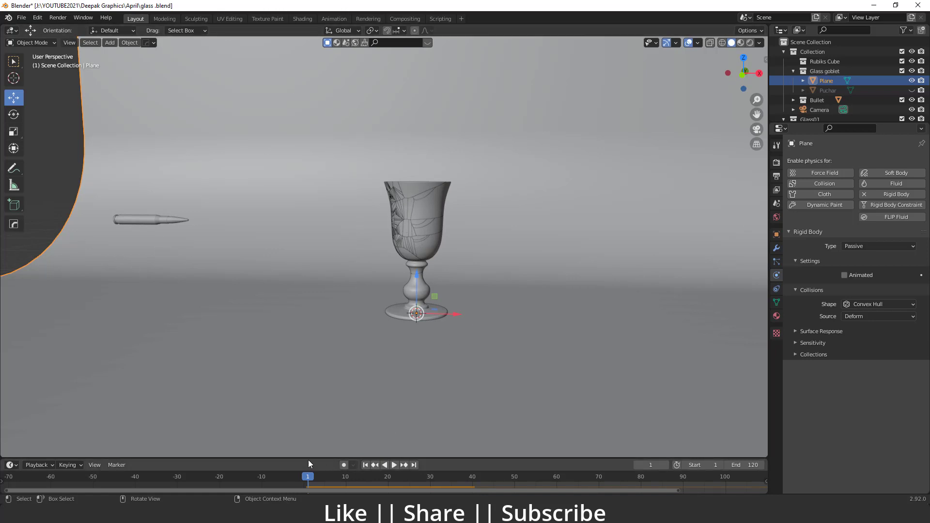
Switch to the front view and move the timeline to frame 13, where the bullet enters the goblet
{"action": "key", "text": "grave"}
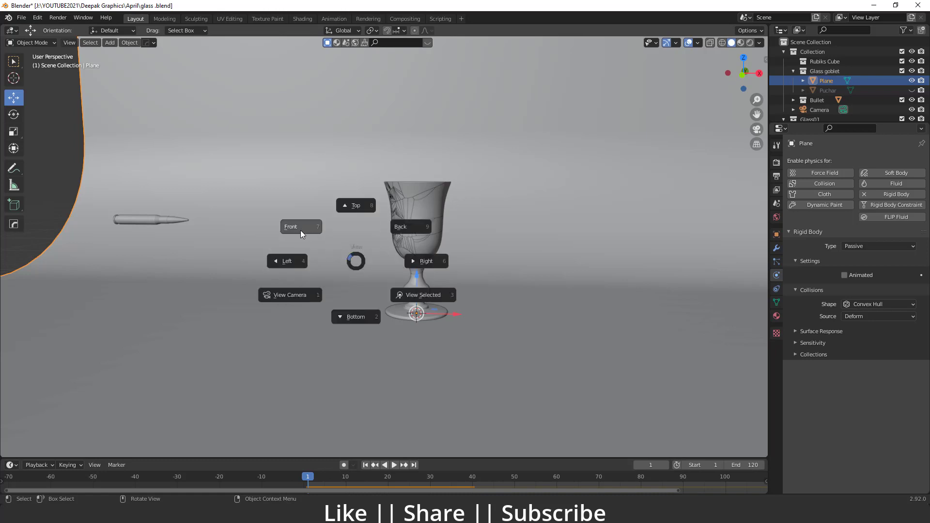
{"action": "left_click", "coordinate": [301, 230]}
{"action": "middle_click_drag", "start_coordinate": [309, 303], "coordinate": [359, 288], "text": "shift"}
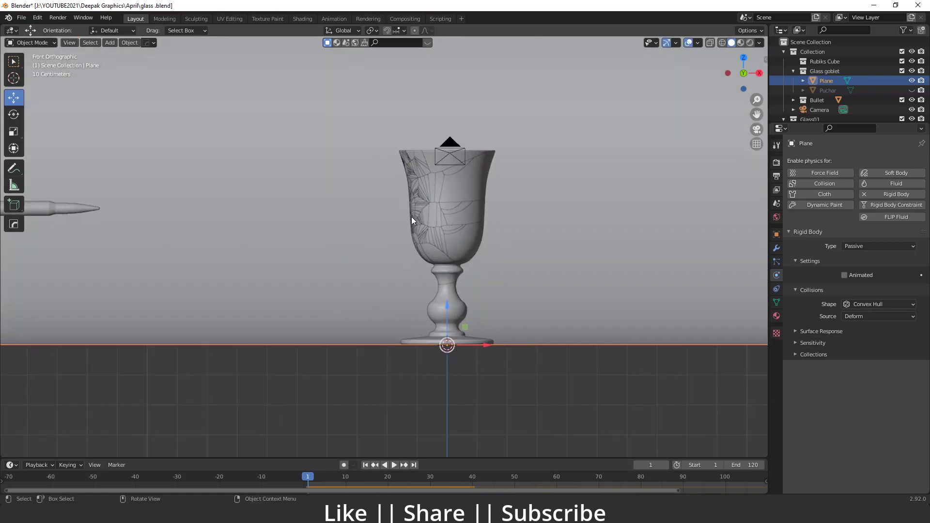
{"action": "key", "text": "space"}
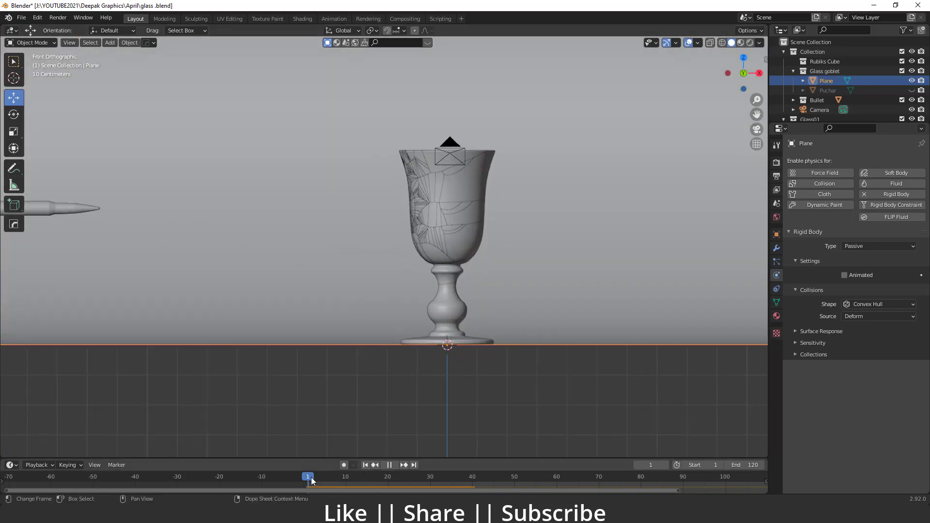
{"action": "left_click_drag", "start_coordinate": [341, 485], "coordinate": [356, 487]}
{"action": "scroll", "coordinate": [351, 485], "scroll_direction": "up", "scroll_amount": 6}
{"action": "mouse_move", "coordinate": [268, 482]}
{"action": "left_mouse_down"}
{"action": "mouse_move", "coordinate": [247, 480]}
{"action": "mouse_move", "coordinate": [280, 484]}
{"action": "mouse_move", "coordinate": [270, 478]}
{"action": "left_mouse_up"}
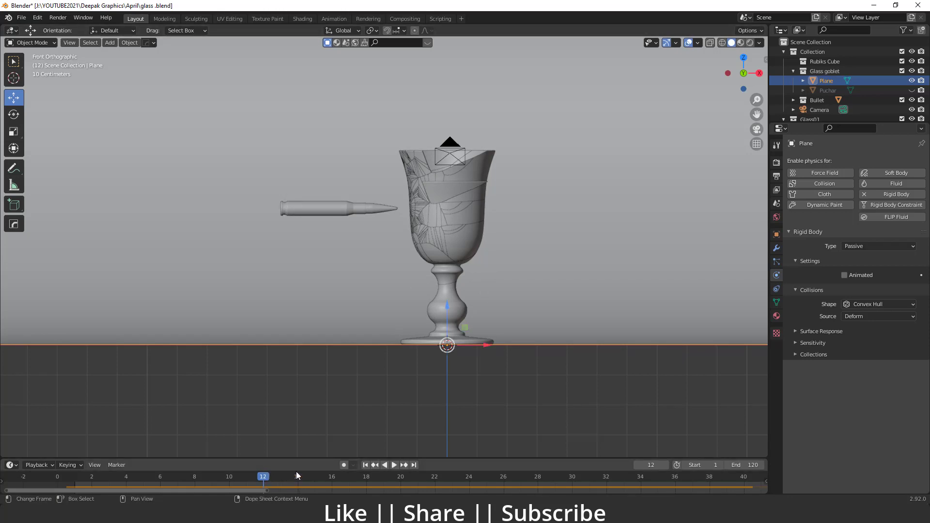
{"action": "left_click_drag", "start_coordinate": [266, 480], "coordinate": [275, 479]}
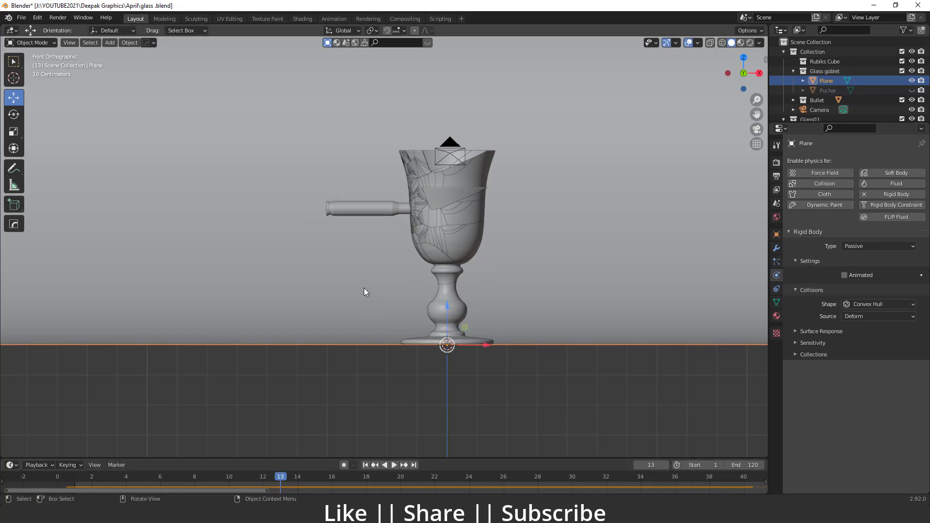
Keyframe the rim shard's rigid body Dynamic setting as disabled at frame 13 and enabled at frame 14
{"action": "left_click", "coordinate": [453, 186]}
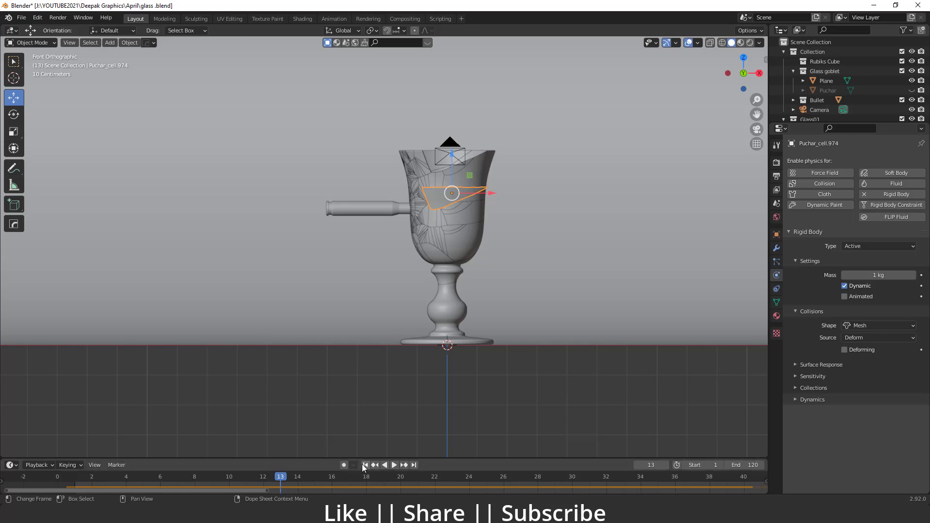
{"action": "left_click", "coordinate": [844, 287]}
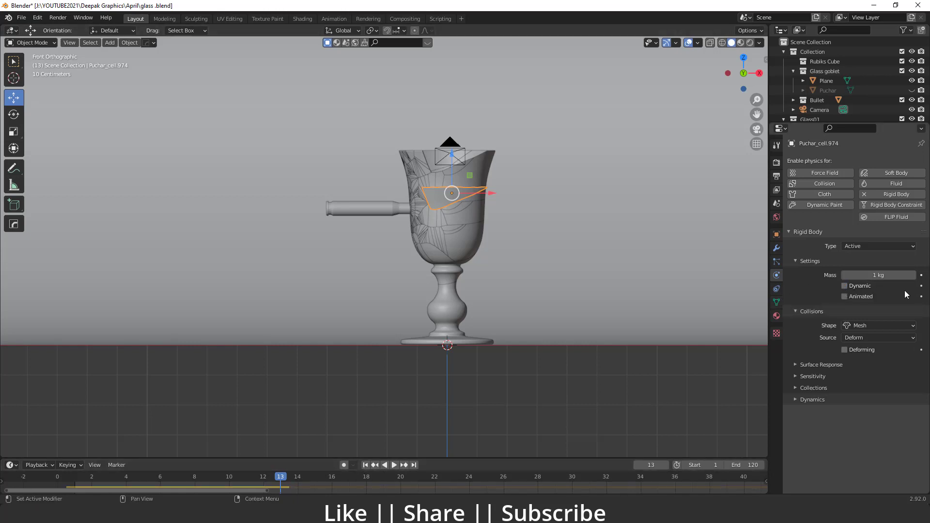
{"action": "left_click", "coordinate": [921, 286]}
{"action": "left_click", "coordinate": [665, 465]}
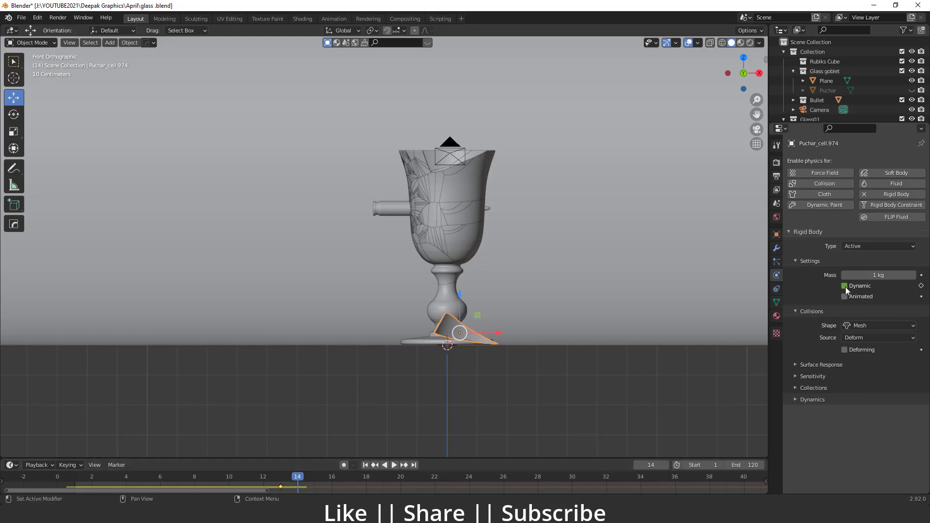
{"action": "left_click", "coordinate": [921, 286]}
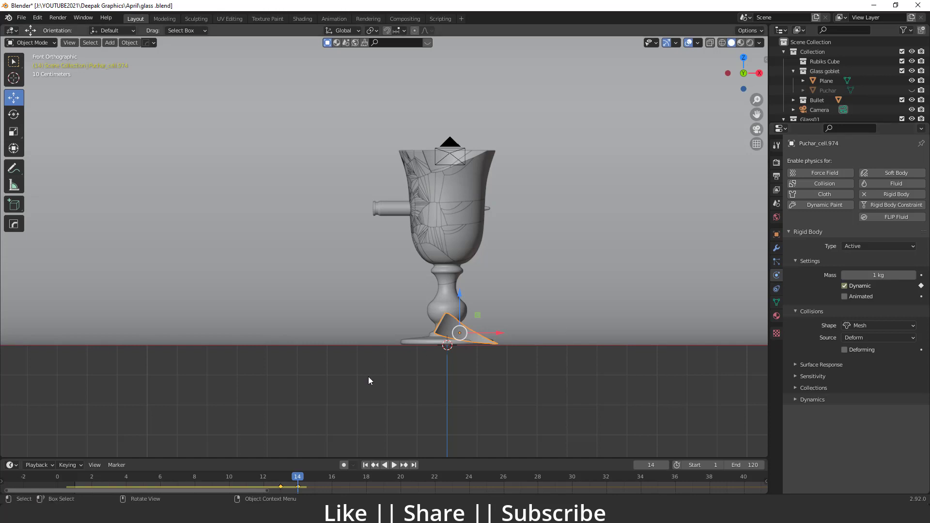
Play the simulation to check the keyframed shard, return to frame 1 and deselect the shard
{"action": "key", "text": "space"}
{"action": "scroll", "coordinate": [289, 488], "scroll_direction": "down", "scroll_amount": 12}
{"action": "mouse_move", "coordinate": [296, 480]}
{"action": "left_mouse_down"}
{"action": "mouse_move", "coordinate": [285, 483]}
{"action": "mouse_move", "coordinate": [309, 478]}
{"action": "left_mouse_up"}
{"action": "left_click", "coordinate": [266, 307]}
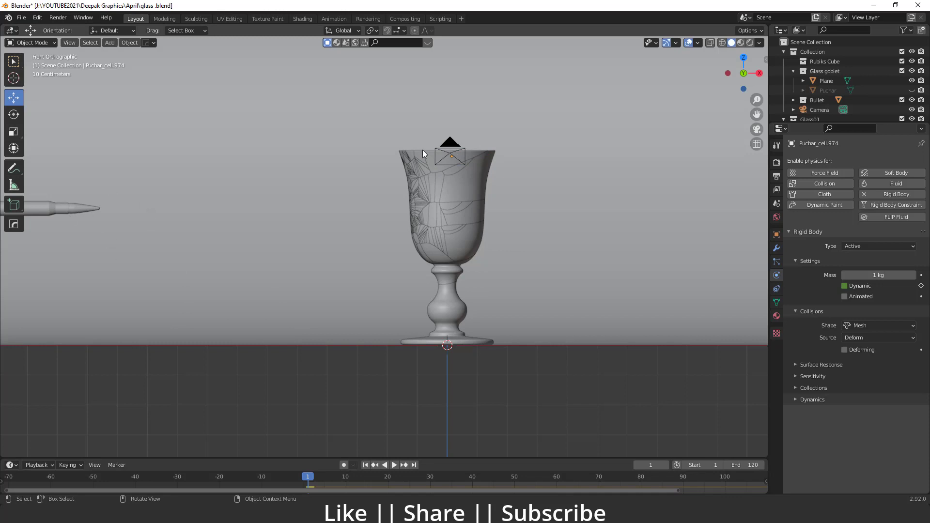
Play the simulation twice to check the keyframed shard, and return the timeline to frame 0
{"action": "key", "text": "space"}
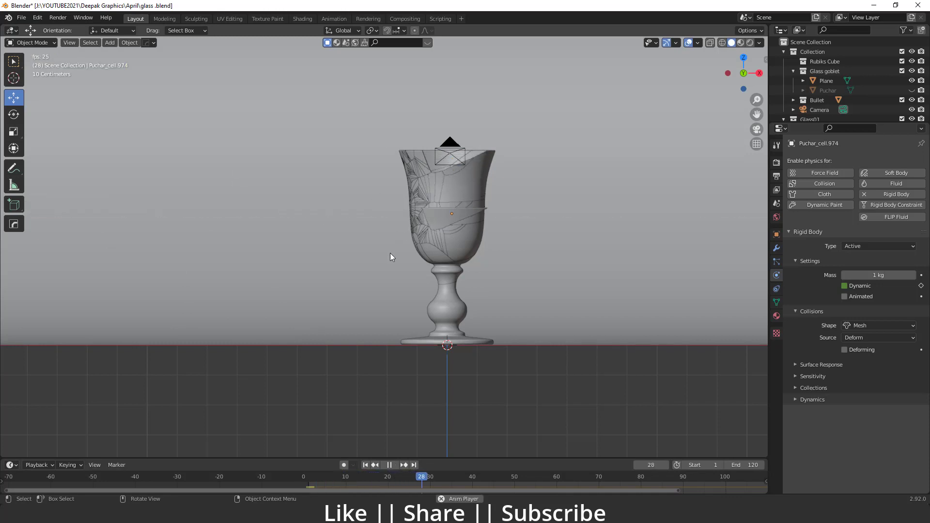
{"action": "left_click_drag", "start_coordinate": [456, 478], "coordinate": [307, 478]}
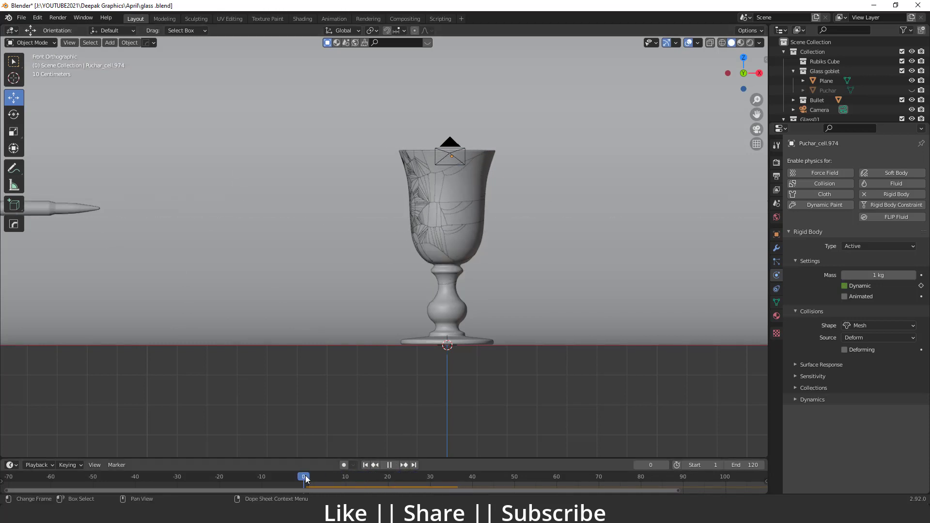
{"action": "key", "text": "space"}
{"action": "key", "text": "space"}
{"action": "left_click_drag", "start_coordinate": [456, 477], "coordinate": [304, 481]}
Select all the goblet's fractured pieces with the keyframed rim shard as the active object, leaving the other scene objects unselected
{"action": "scroll", "coordinate": [365, 382], "scroll_direction": "down", "scroll_amount": 3}
{"action": "middle_click_drag", "start_coordinate": [365, 382], "coordinate": [385, 342]}
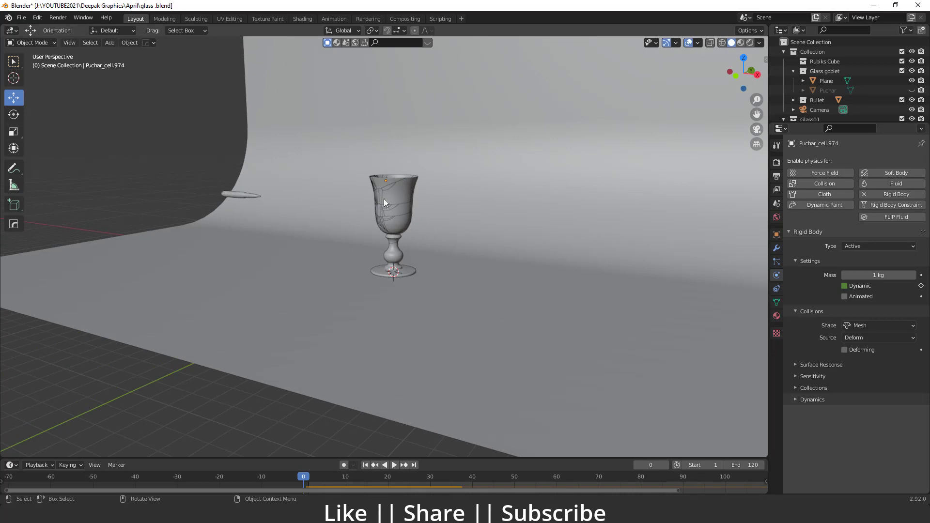
{"action": "left_click", "coordinate": [380, 184]}
{"action": "scroll", "coordinate": [365, 199], "scroll_direction": "down", "scroll_amount": 5}
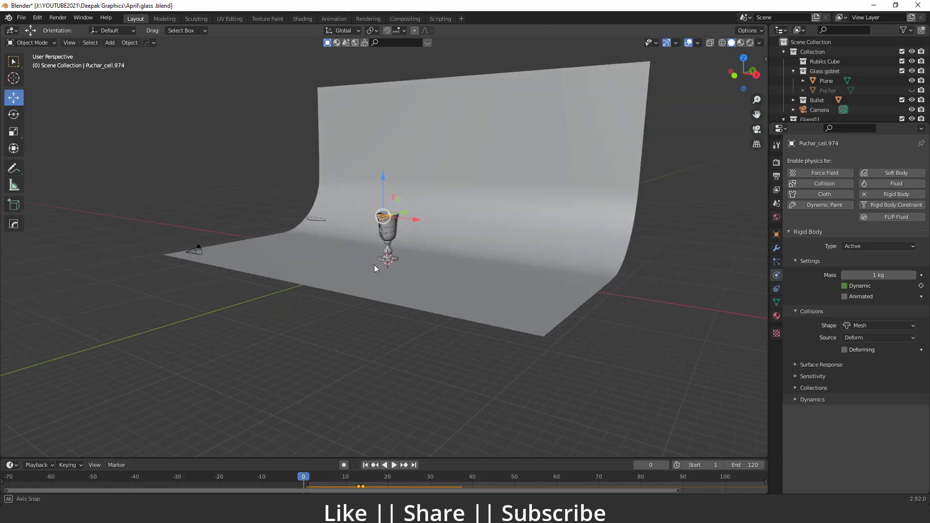
{"action": "left_click_drag", "start_coordinate": [440, 321], "coordinate": [367, 159]}
{"action": "left_click_drag", "start_coordinate": [374, 336], "coordinate": [491, 265], "text": "ctrl"}
{"action": "scroll", "coordinate": [339, 280], "scroll_direction": "up", "scroll_amount": 8}
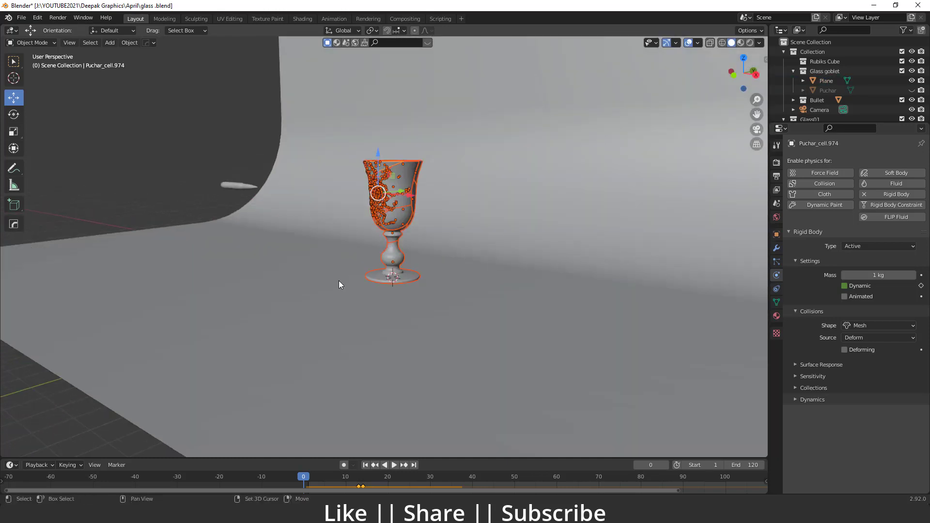
{"action": "scroll", "coordinate": [374, 253], "scroll_direction": "up", "scroll_amount": 4}
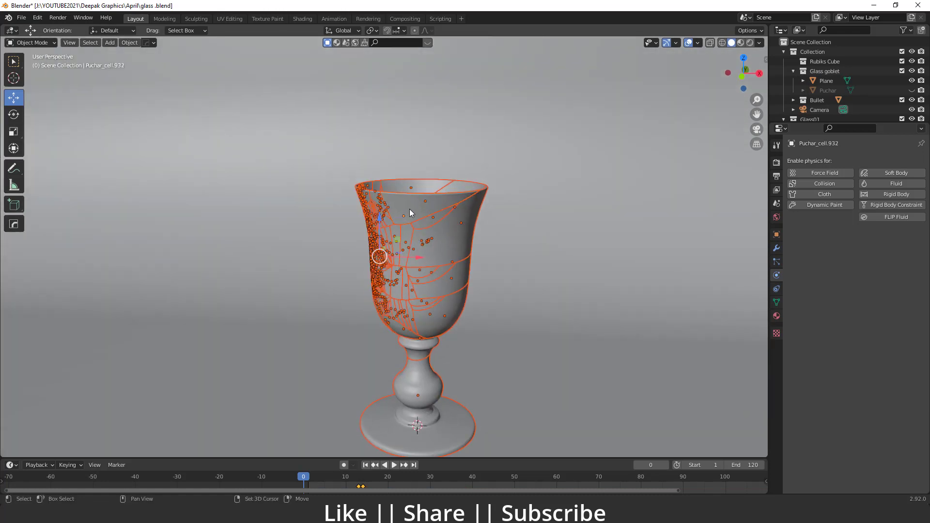
Copy the rigid body settings from the active rim shard to all selected goblet pieces
{"action": "left_click", "coordinate": [129, 43]}
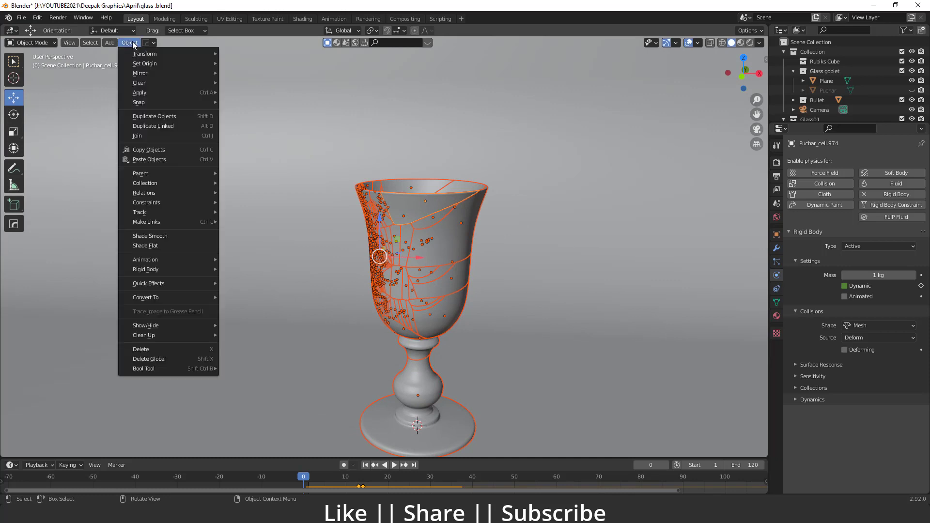
{"action": "mouse_move", "coordinate": [163, 294]}
{"action": "mouse_move", "coordinate": [149, 270]}
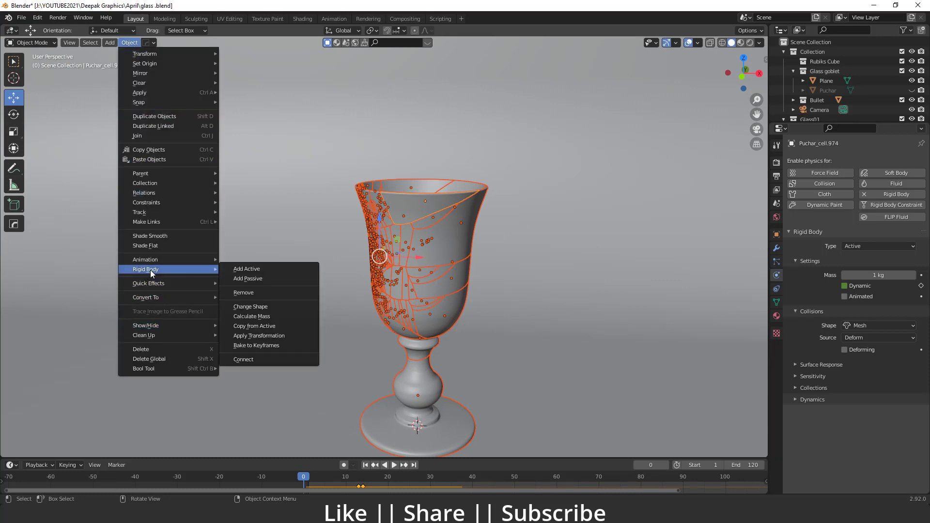
{"action": "left_click", "coordinate": [260, 328]}
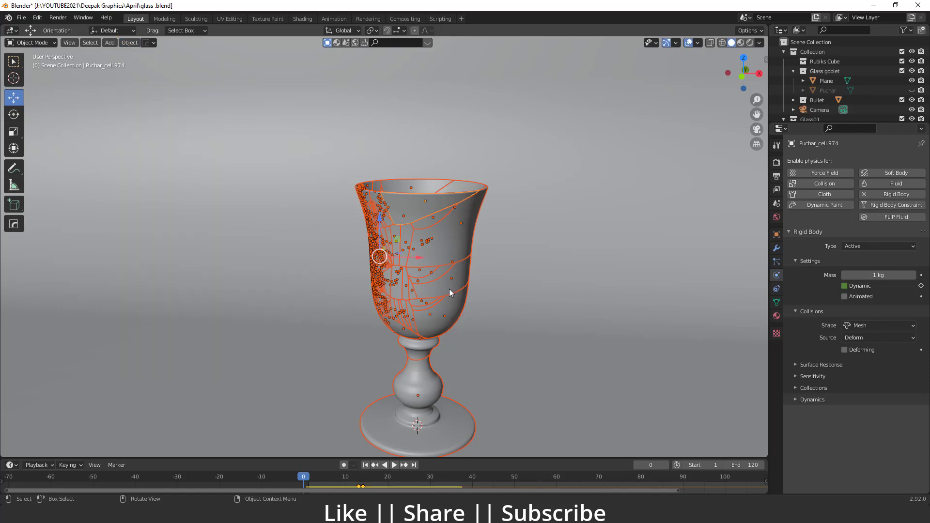
Link the rim shard's animation data to all selected goblet pieces, and deselect everything
{"action": "key", "text": "ctrl+l"}
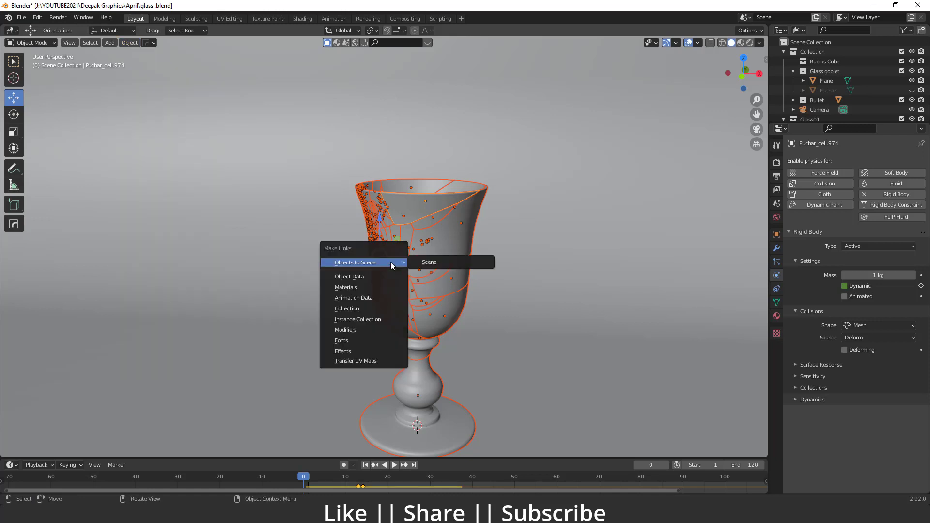
{"action": "left_click", "coordinate": [351, 299]}
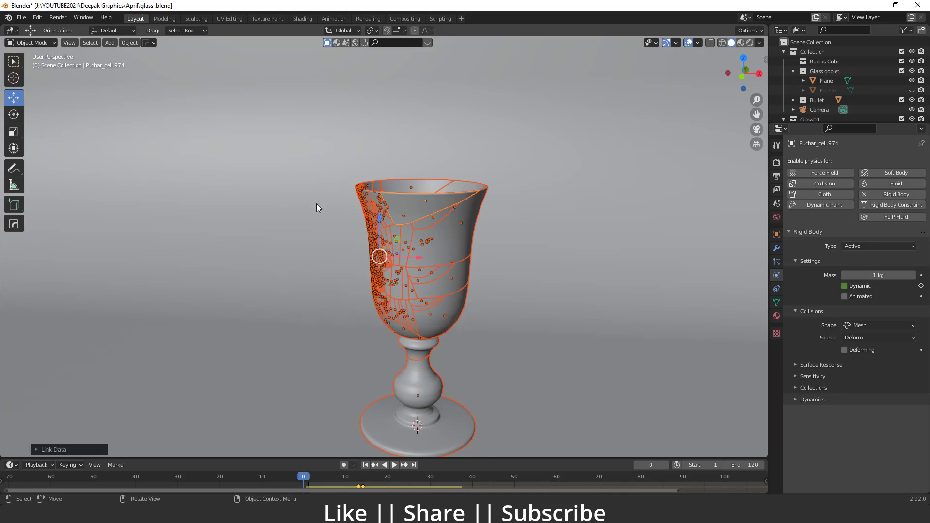
{"action": "scroll", "coordinate": [317, 235], "scroll_direction": "down", "scroll_amount": 8}
{"action": "middle_click_drag", "start_coordinate": [322, 251], "coordinate": [314, 244]}
{"action": "left_click", "coordinate": [170, 214]}
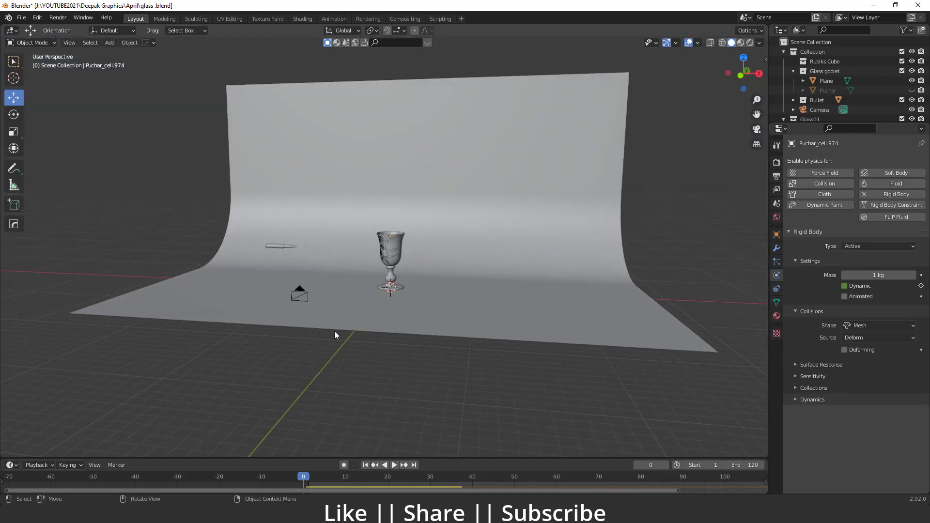
Play the simulation to test the bullet hitting the fractured goblet, and return to frame 0
{"action": "scroll", "coordinate": [372, 324], "scroll_direction": "up", "scroll_amount": 6}
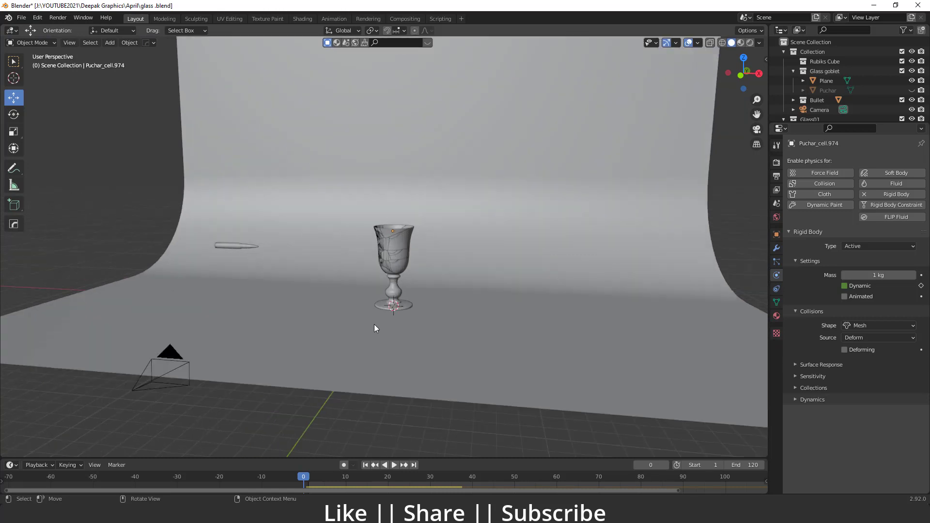
{"action": "key", "text": "space"}
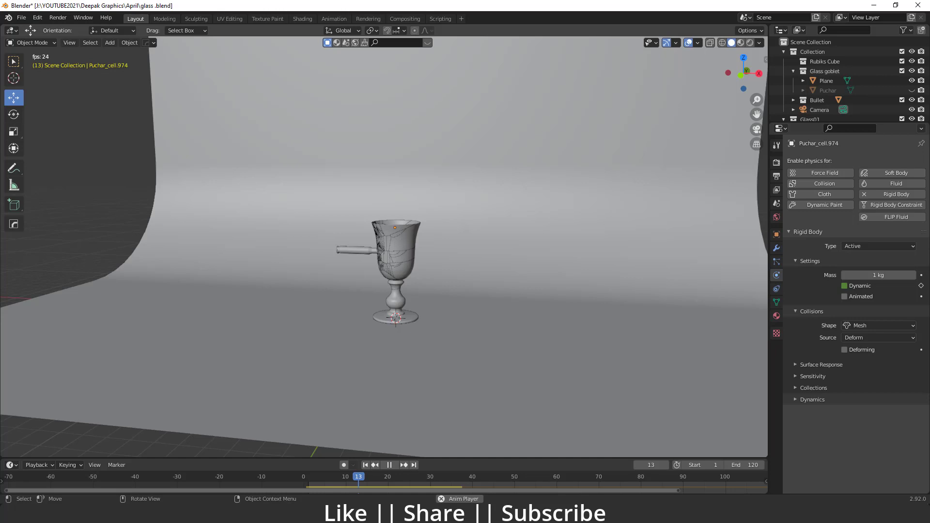
{"action": "key", "text": "Escape"}
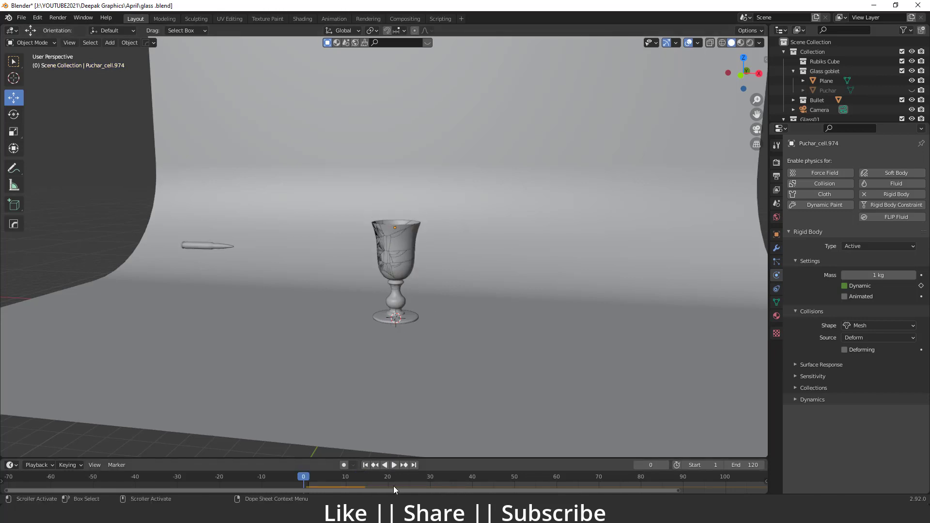
Set the rigid body world cache's end frame to 120 and bake the simulation
{"action": "left_click", "coordinate": [777, 204]}
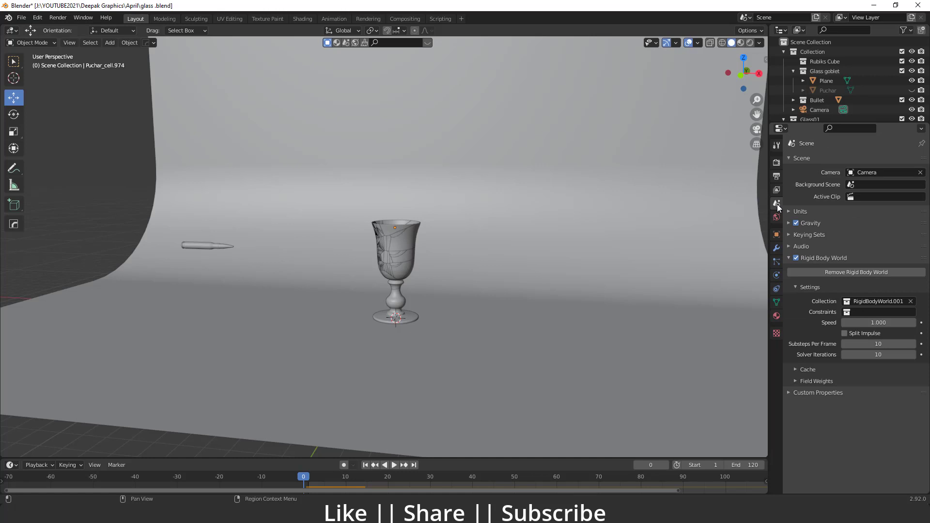
{"action": "left_click", "coordinate": [794, 371]}
{"action": "left_click", "coordinate": [881, 393]}
{"action": "type", "text": "120"}
{"action": "key", "text": "Return"}
{"action": "left_click", "coordinate": [827, 423]}
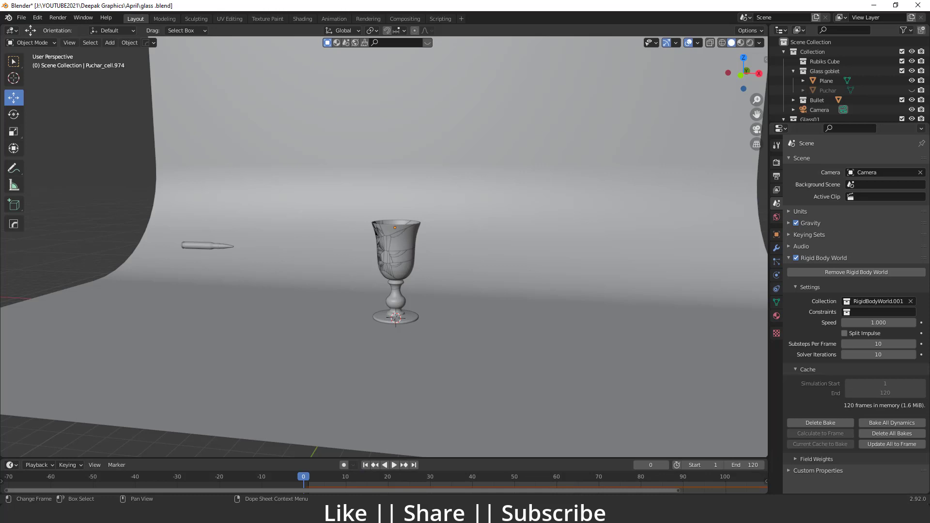
Play the baked shatter twice against the backdrop, scrub through the impact, and return to frame 1
{"action": "scroll", "coordinate": [193, 325], "scroll_direction": "down", "scroll_amount": 3}
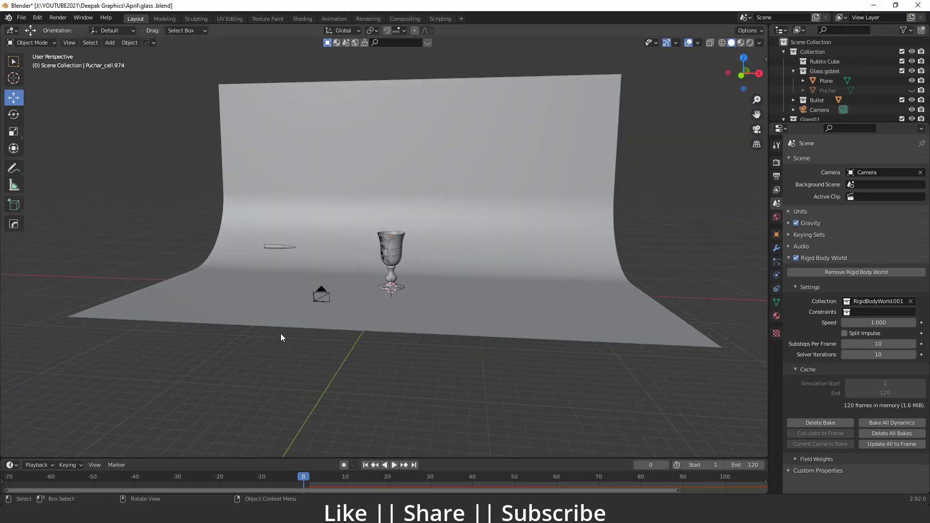
{"action": "scroll", "coordinate": [350, 334], "scroll_direction": "up", "scroll_amount": 4}
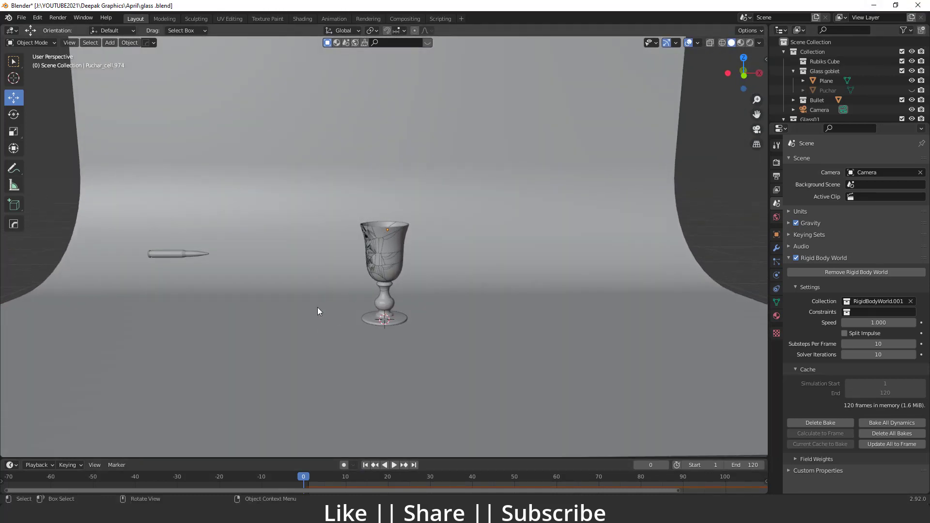
{"action": "key", "text": "space"}
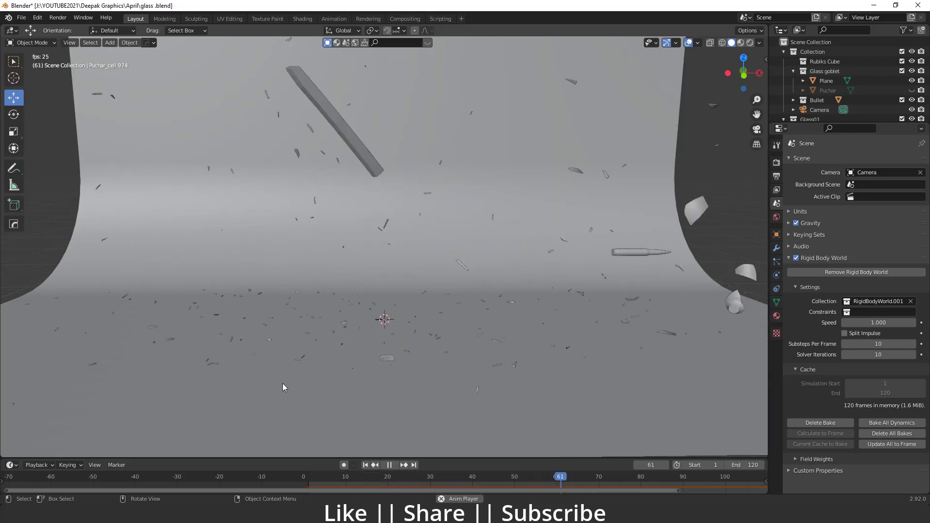
{"action": "key", "text": "space"}
{"action": "left_click", "coordinate": [365, 466]}
{"action": "key", "text": "space"}
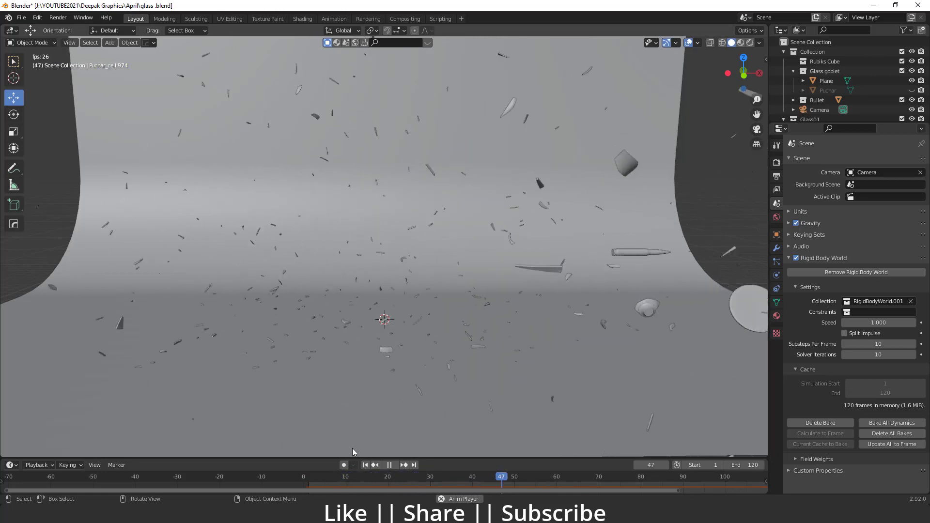
{"action": "key", "text": "space"}
{"action": "left_click", "coordinate": [364, 466]}
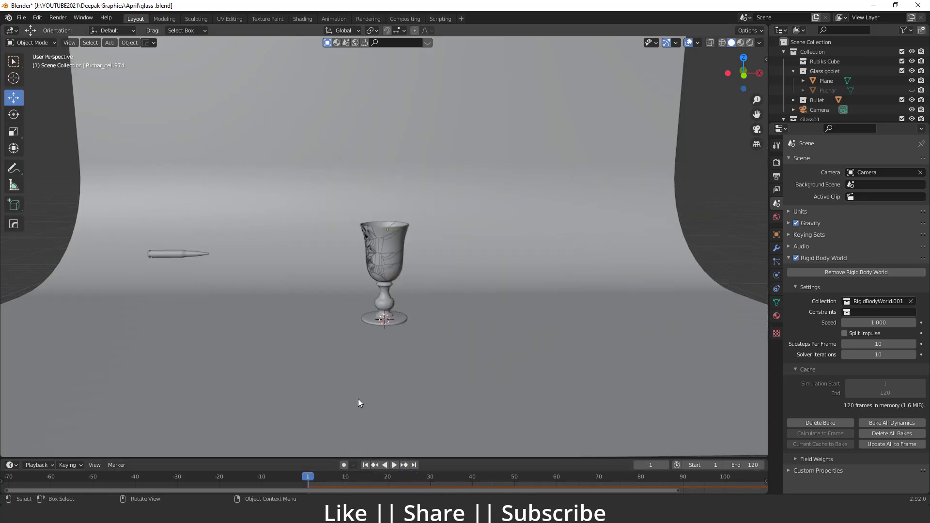
{"action": "left_click_drag", "start_coordinate": [312, 481], "coordinate": [429, 496]}
{"action": "key", "text": "Escape"}
Switch to the camera view, play the baked shatter twice, and return to frame 1
{"action": "key", "text": "KP_0"}
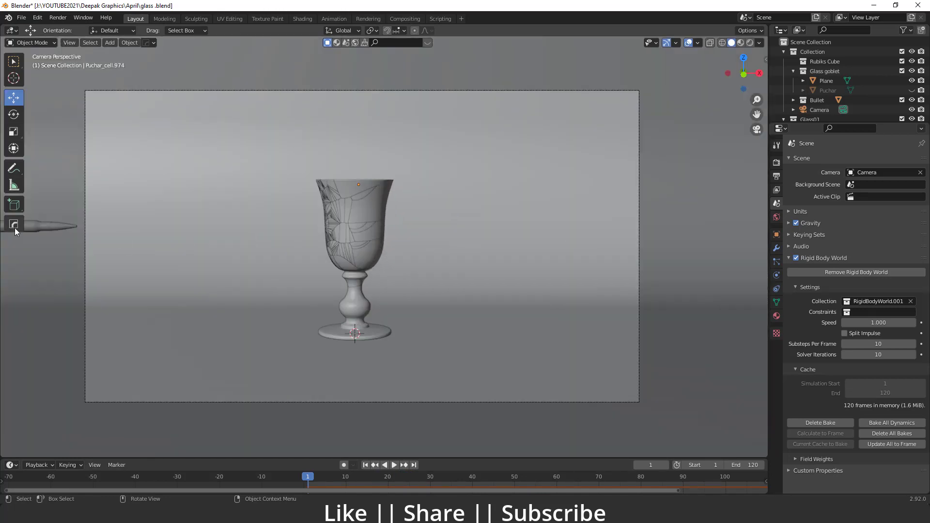
{"action": "key", "text": "space"}
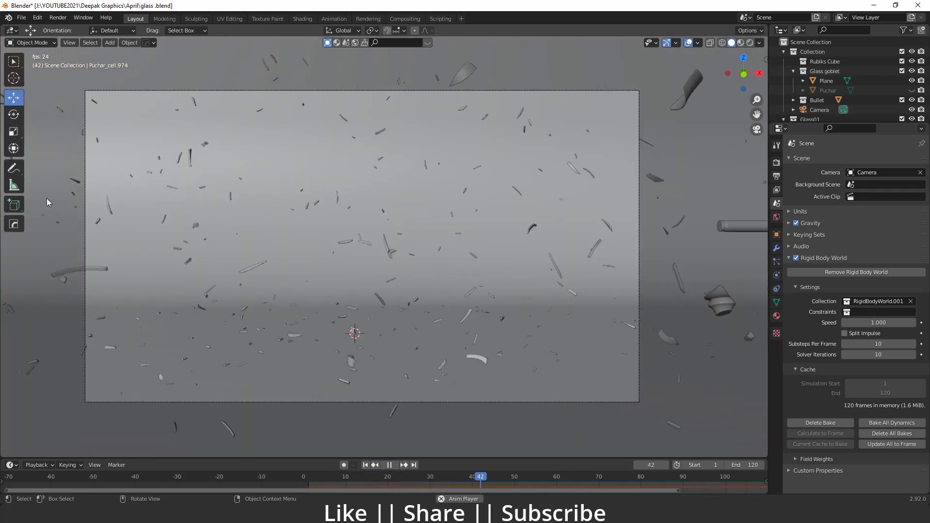
{"action": "key", "text": "Escape"}
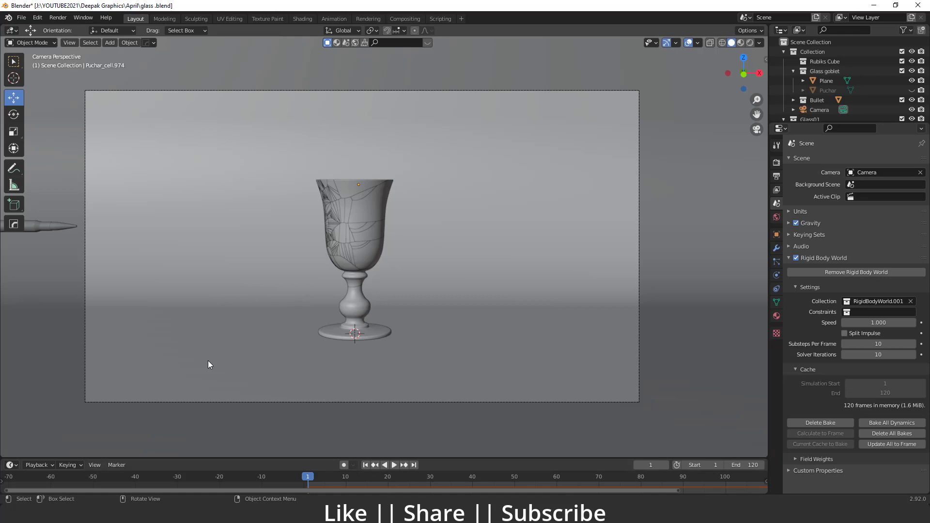
{"action": "key", "text": "Left"}
{"action": "key", "text": "space"}
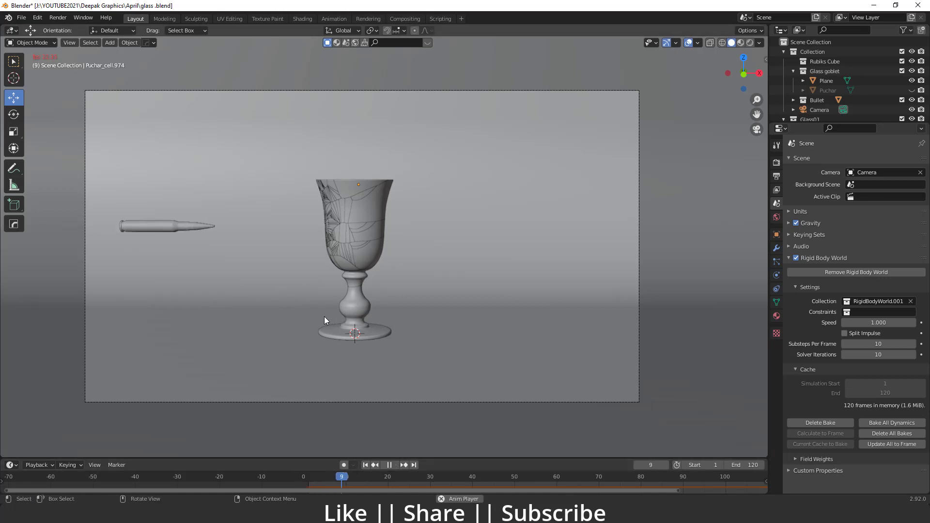
{"action": "key", "text": "space"}
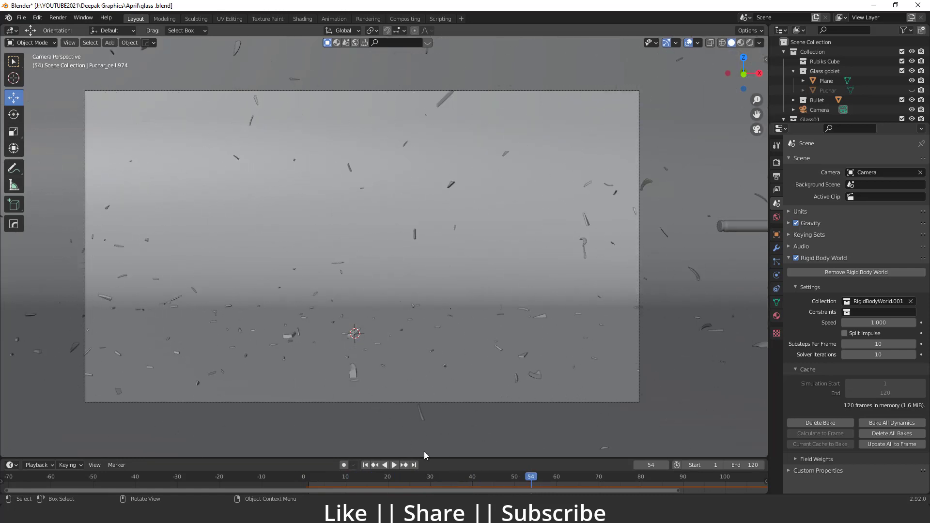
{"action": "left_click_drag", "start_coordinate": [388, 476], "coordinate": [307, 483]}
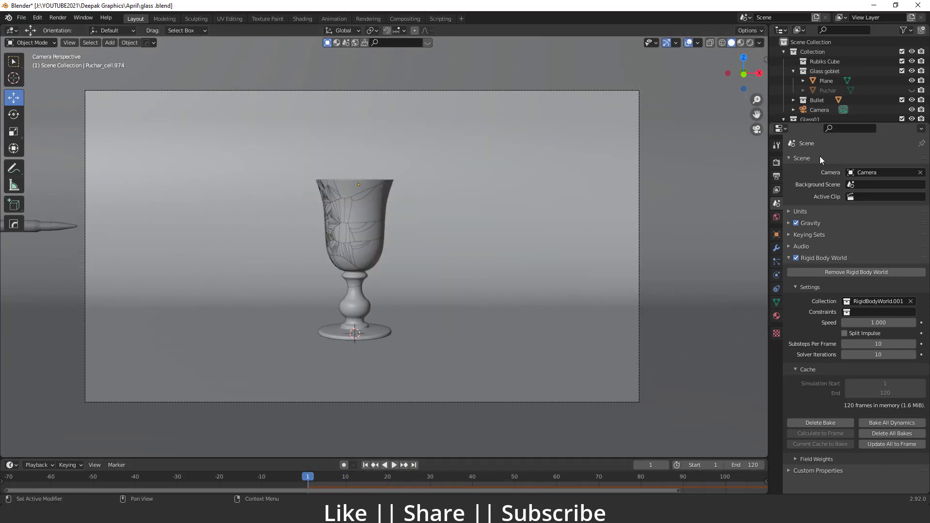
Try an output frame rate of 60 fps and play the shatter at that speed, returning to frame 1
{"action": "left_click", "coordinate": [777, 163]}
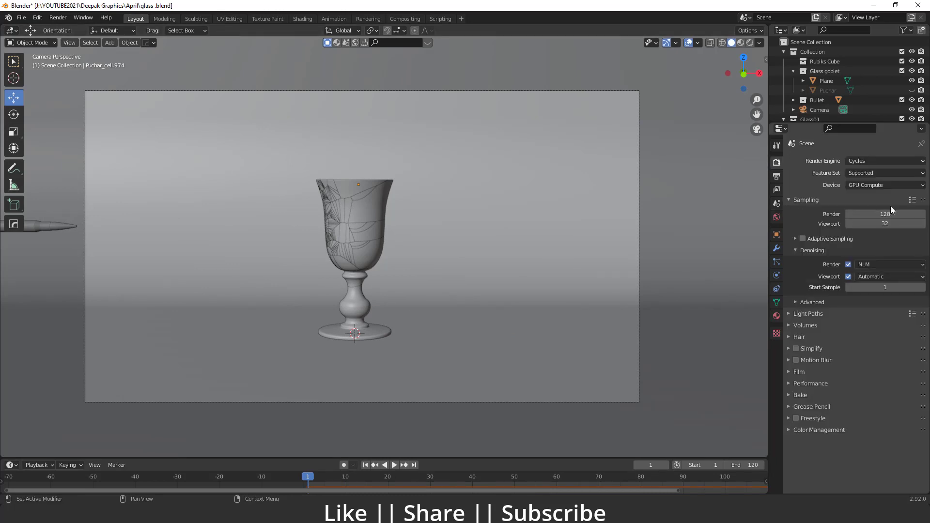
{"action": "left_click", "coordinate": [777, 176]}
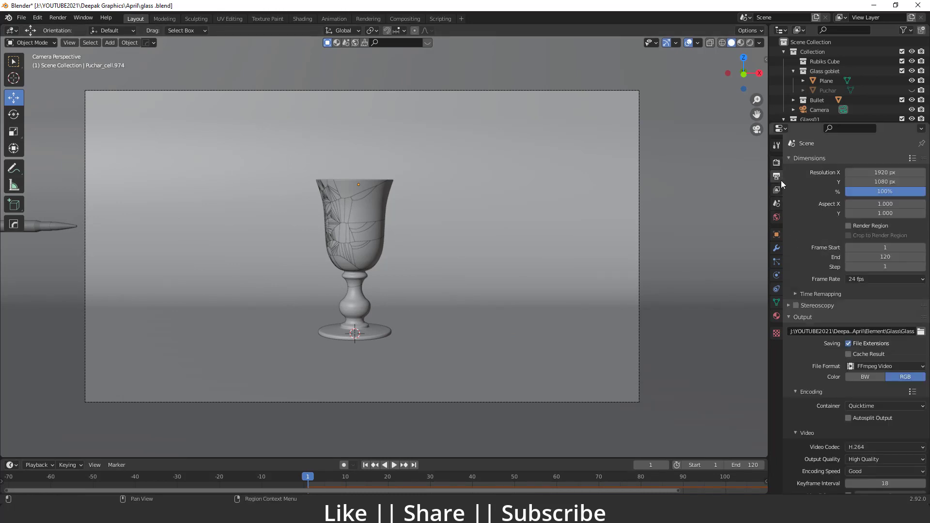
{"action": "left_click", "coordinate": [870, 280]}
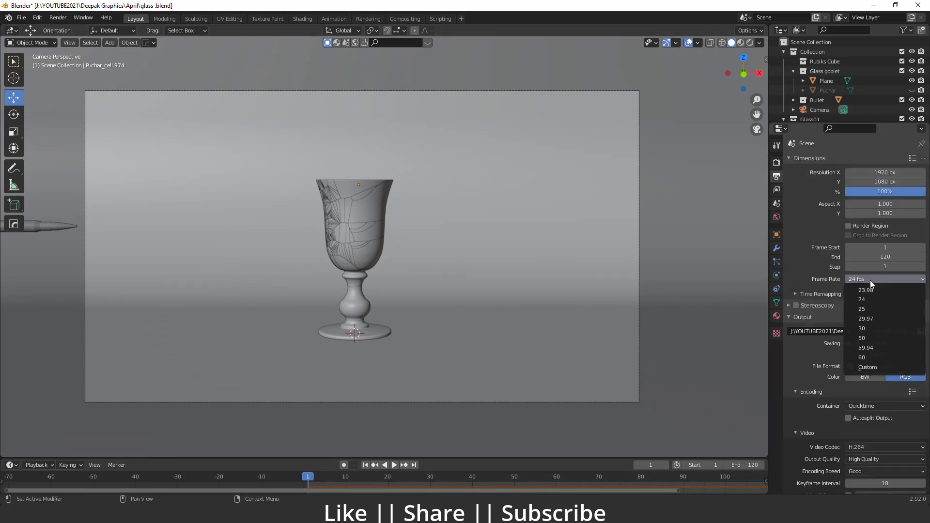
{"action": "left_click", "coordinate": [870, 357]}
{"action": "key", "text": "space"}
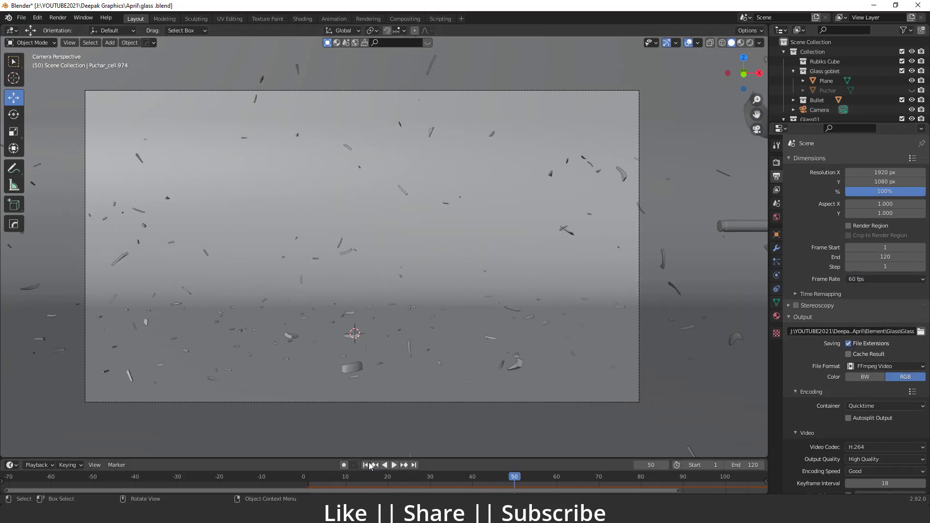
{"action": "key", "text": "Escape"}
Set the output frame rate to 24 fps
{"action": "left_click", "coordinate": [870, 280]}
{"action": "left_click", "coordinate": [868, 292]}
{"action": "left_click", "coordinate": [894, 279]}
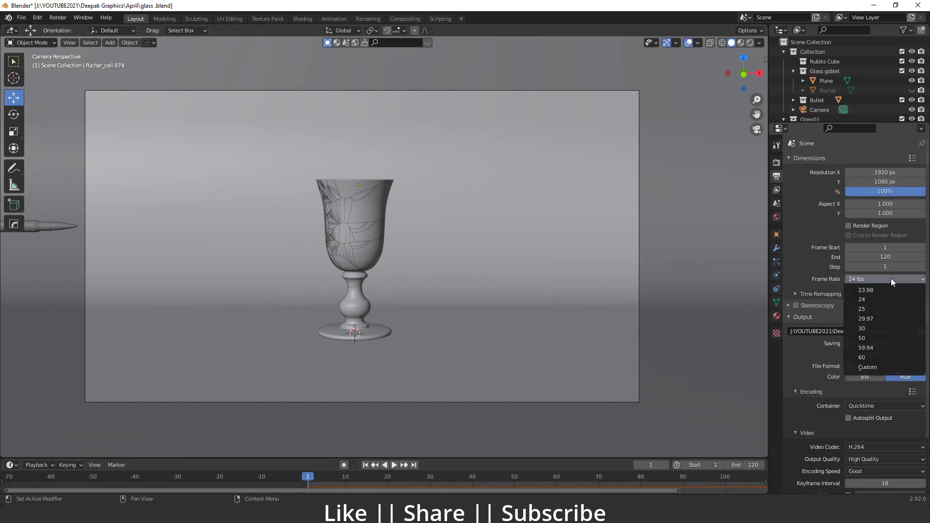
{"action": "left_click", "coordinate": [870, 292]}
Try a custom output frame rate of 10 fps and play the shatter at that speed, returning to frame 1
{"action": "left_click", "coordinate": [868, 279]}
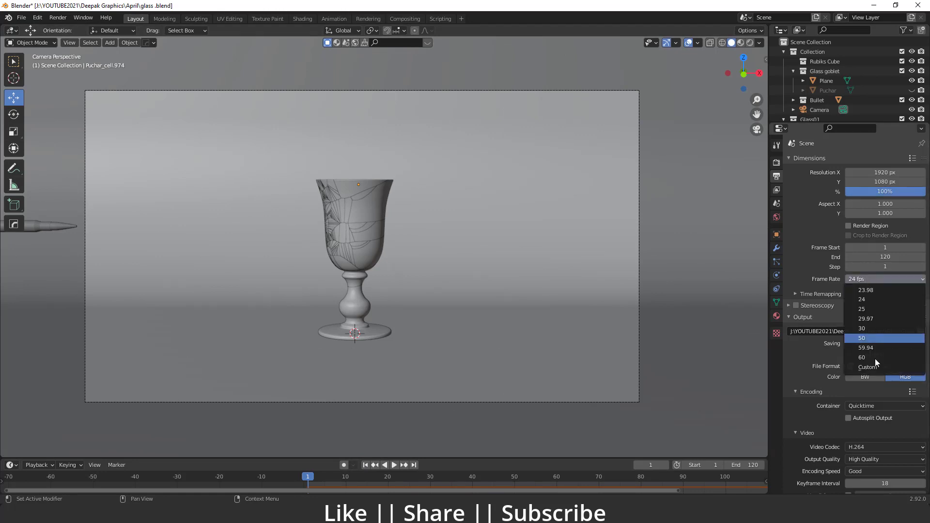
{"action": "left_click", "coordinate": [865, 369]}
{"action": "left_click", "coordinate": [867, 290]}
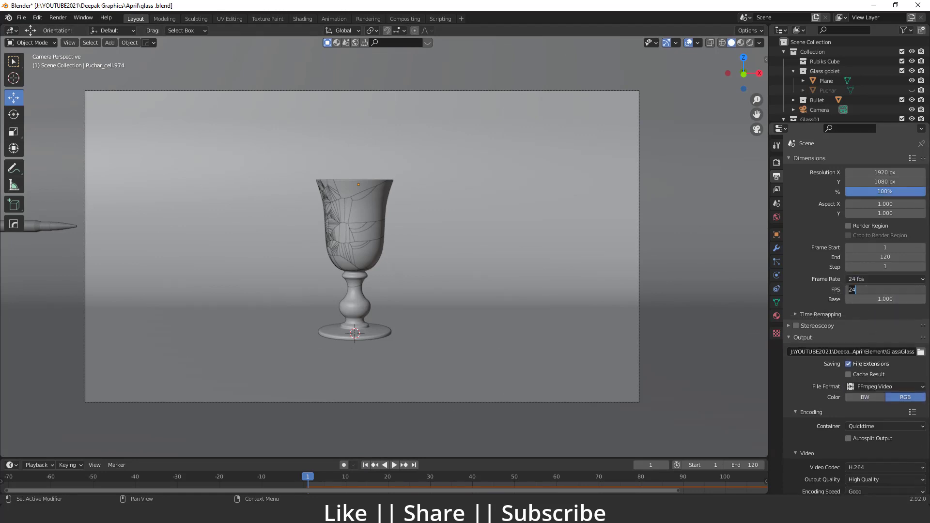
{"action": "type", "text": "10"}
{"action": "key", "text": "Return"}
{"action": "key", "text": "space"}
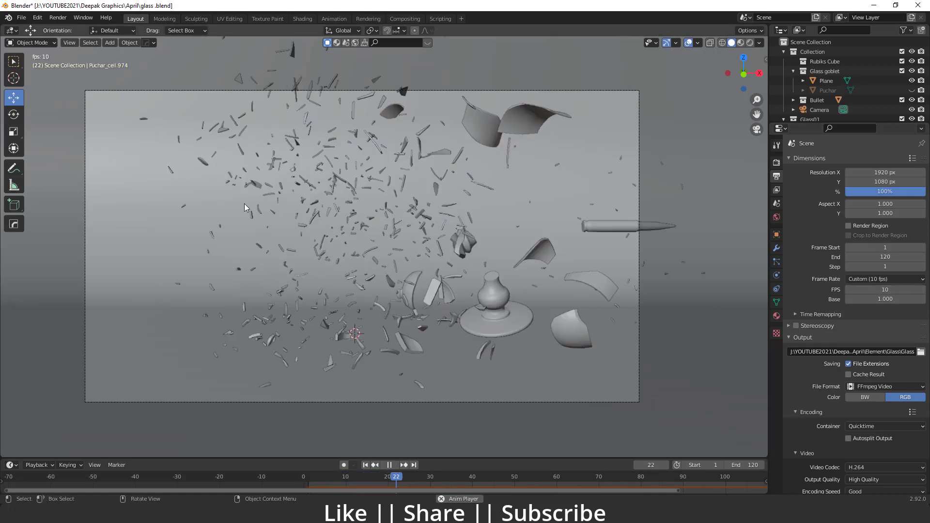
{"action": "key", "text": "space"}
{"action": "left_click", "coordinate": [366, 465]}
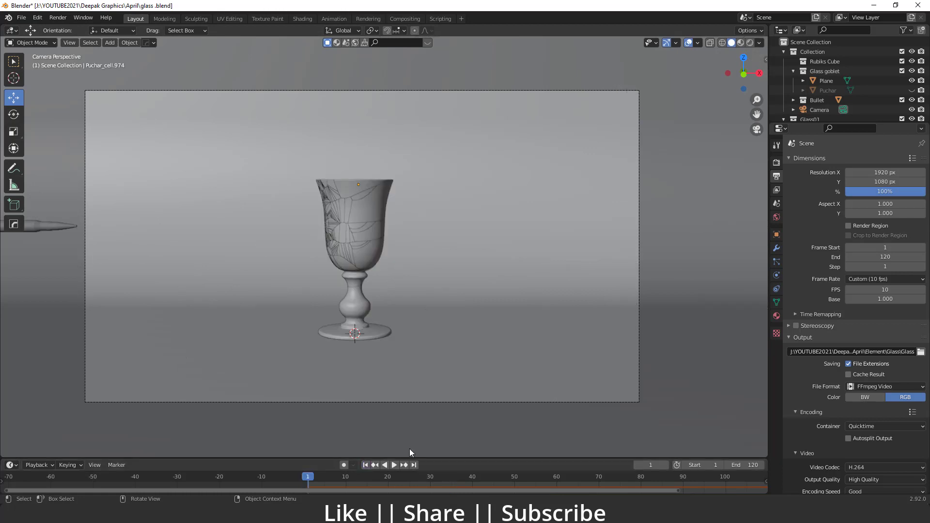
Set the output frame rate back to 24 fps, play the shatter, and return to frame 1
{"action": "left_click", "coordinate": [889, 279]}
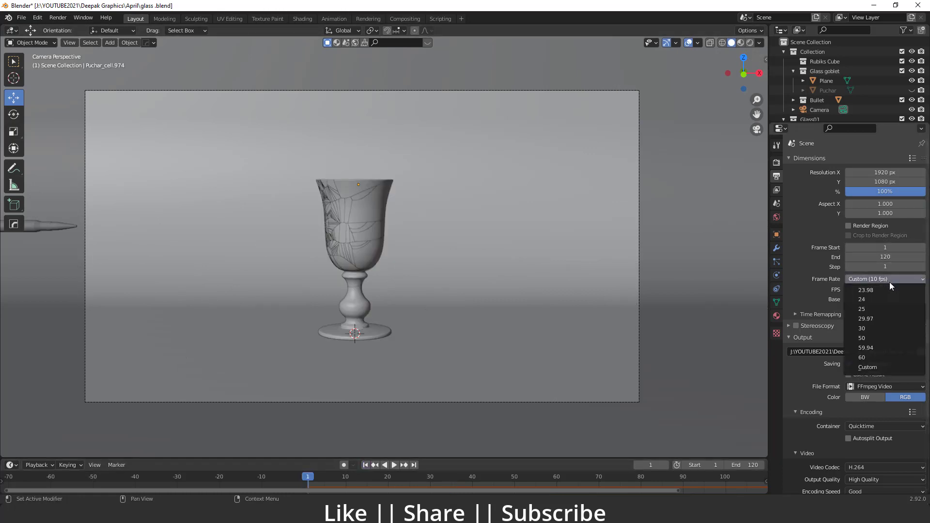
{"action": "left_click", "coordinate": [864, 300]}
{"action": "key", "text": "space"}
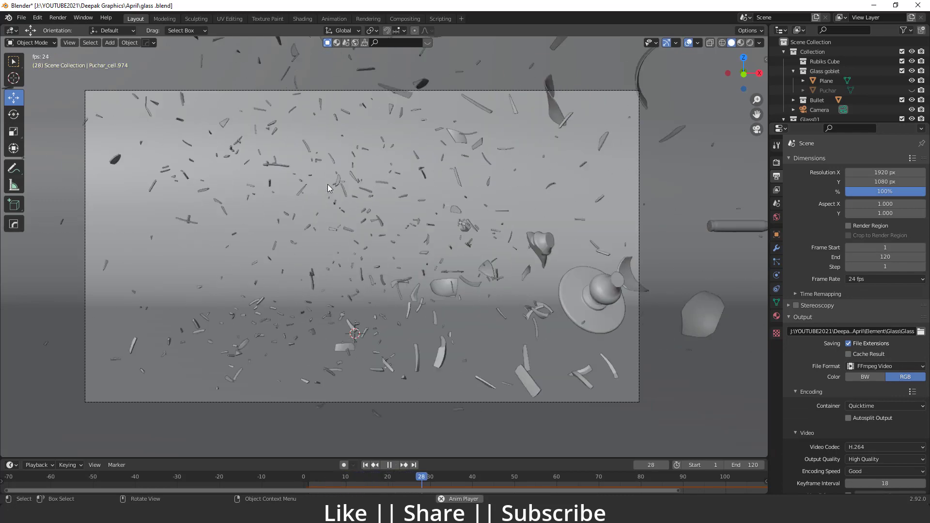
{"action": "left_click", "coordinate": [388, 466]}
{"action": "left_click", "coordinate": [365, 465]}
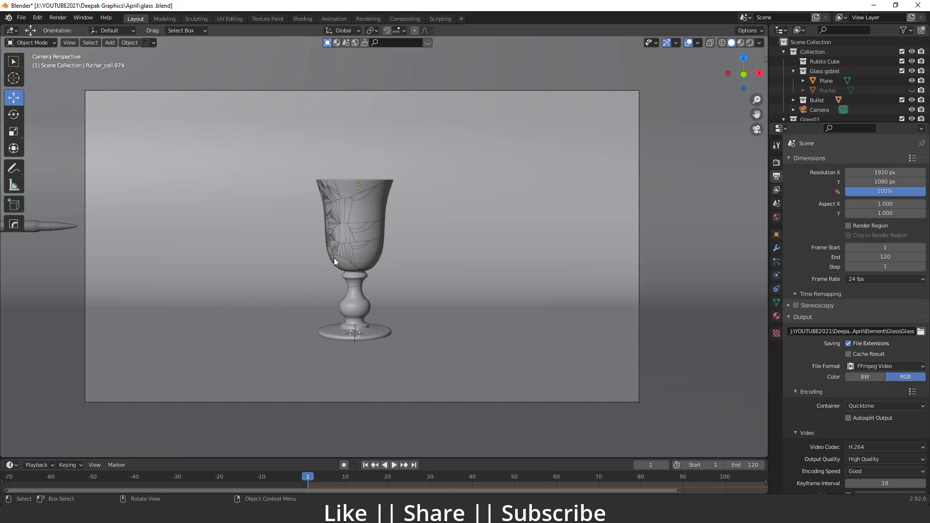
Preview the goblet in rendered shading, test-render frame 1, and return to solid shading
{"action": "left_click", "coordinate": [749, 43]}
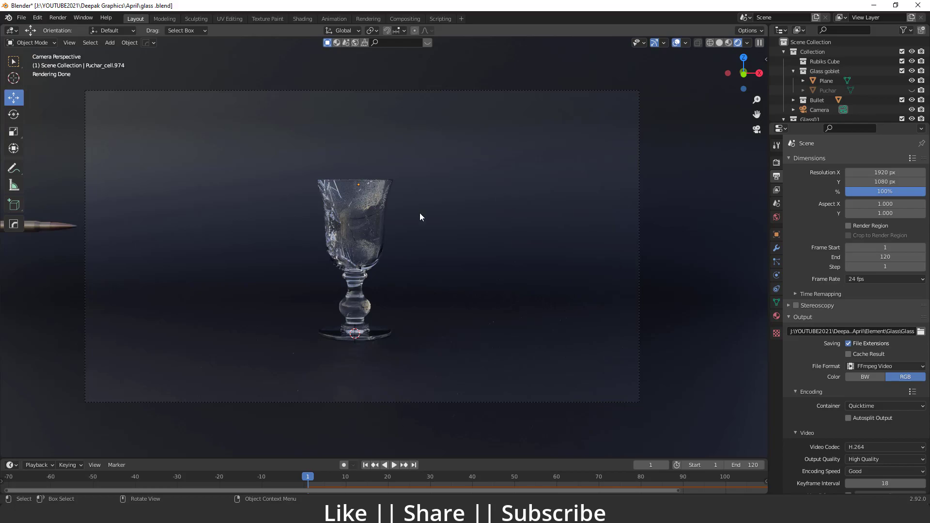
{"action": "key", "text": "F12"}
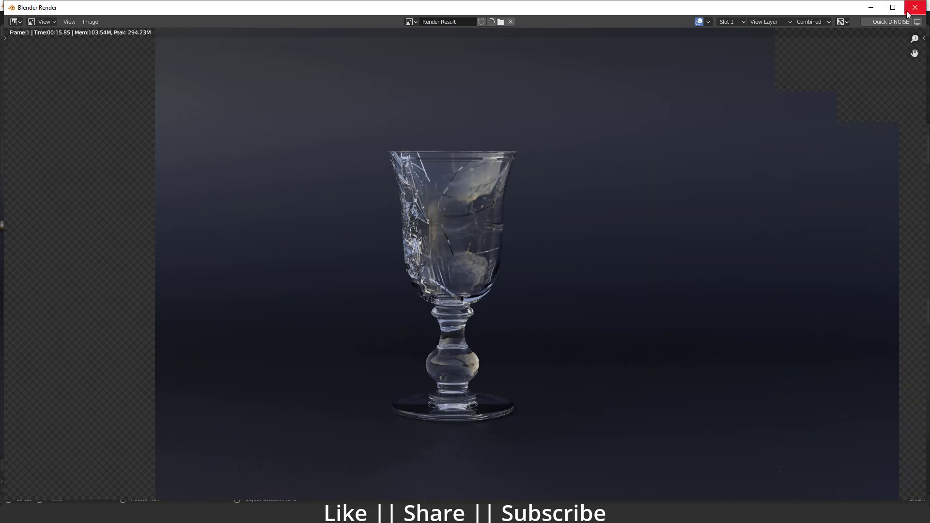
{"action": "left_click", "coordinate": [910, 10]}
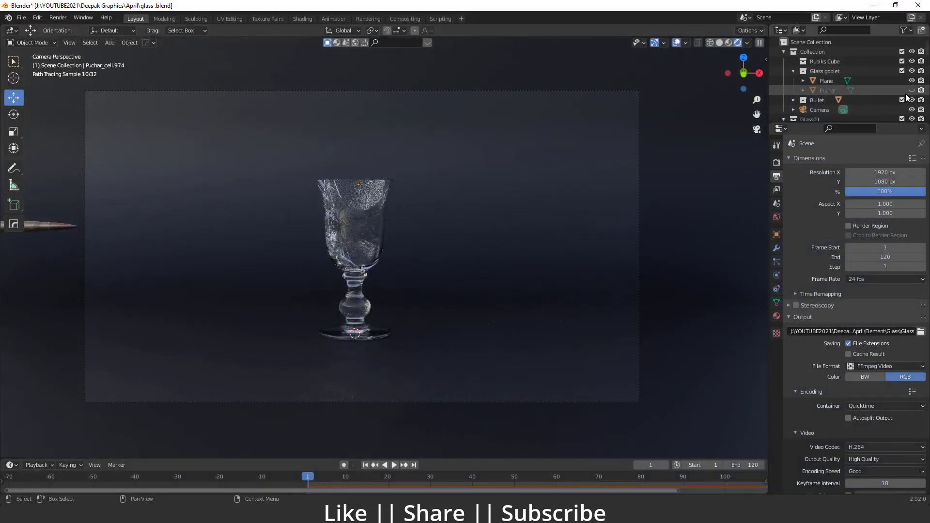
{"action": "left_click", "coordinate": [729, 42]}
{"action": "left_click", "coordinate": [730, 43]}
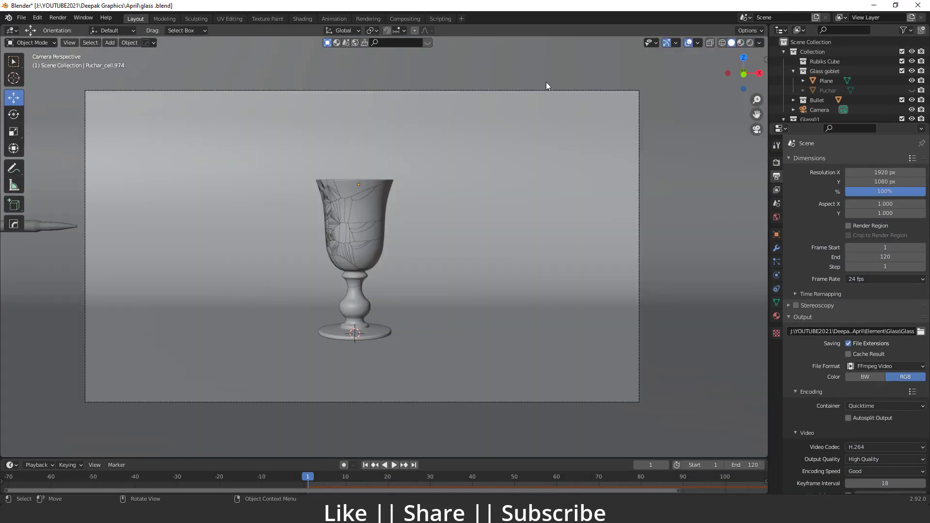
Leave the camera view and unhide the original Puchar goblet in the viewport
{"action": "key", "text": "KP_0"}
{"action": "scroll", "coordinate": [398, 281], "scroll_direction": "down", "scroll_amount": 1}
{"action": "middle_click_drag", "start_coordinate": [398, 281], "coordinate": [392, 276]}
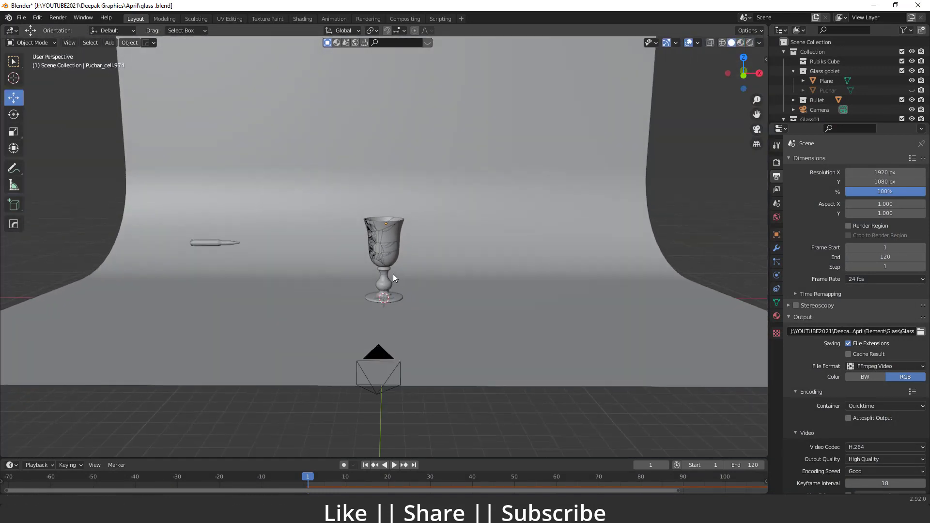
{"action": "scroll", "coordinate": [392, 276], "scroll_direction": "up", "scroll_amount": 2}
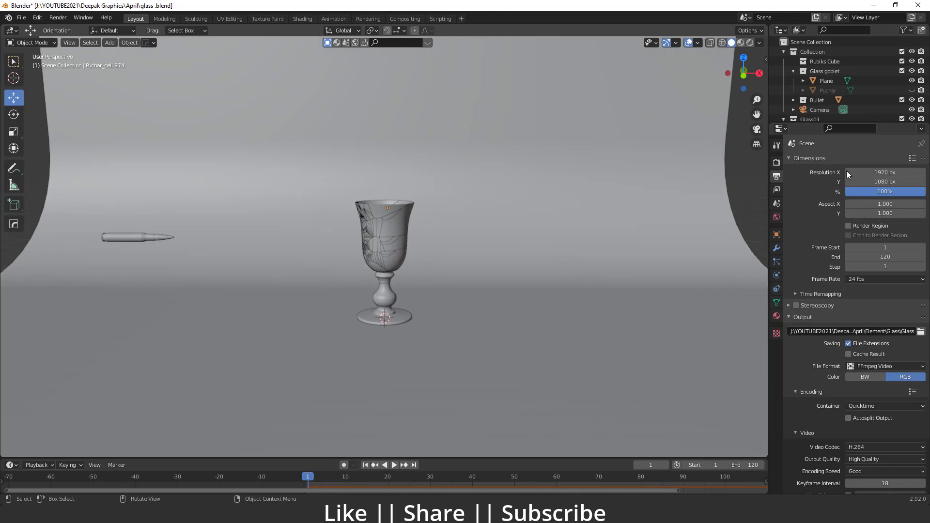
{"action": "left_click", "coordinate": [912, 90]}
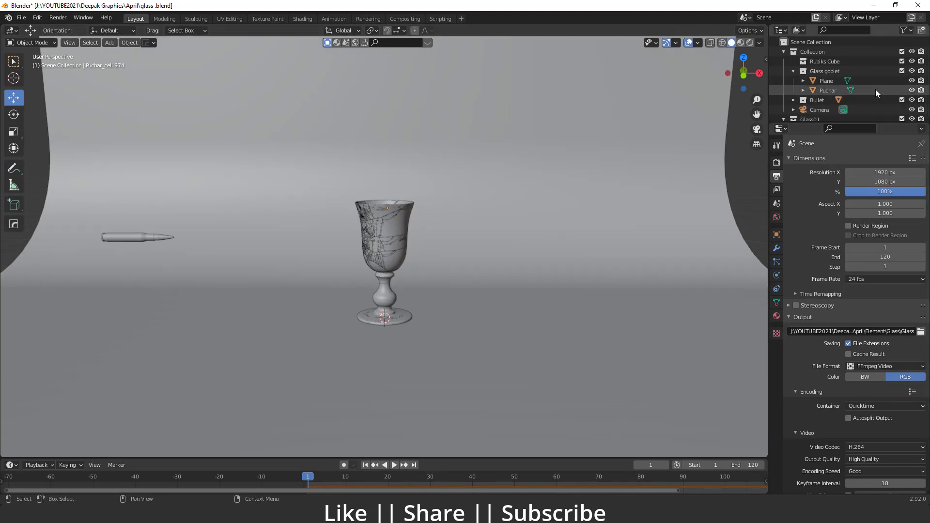
Collapse the Glass01 collection in the outliner and try toggling its viewport visibility
{"action": "scroll", "coordinate": [792, 96], "scroll_direction": "down", "scroll_amount": 2}
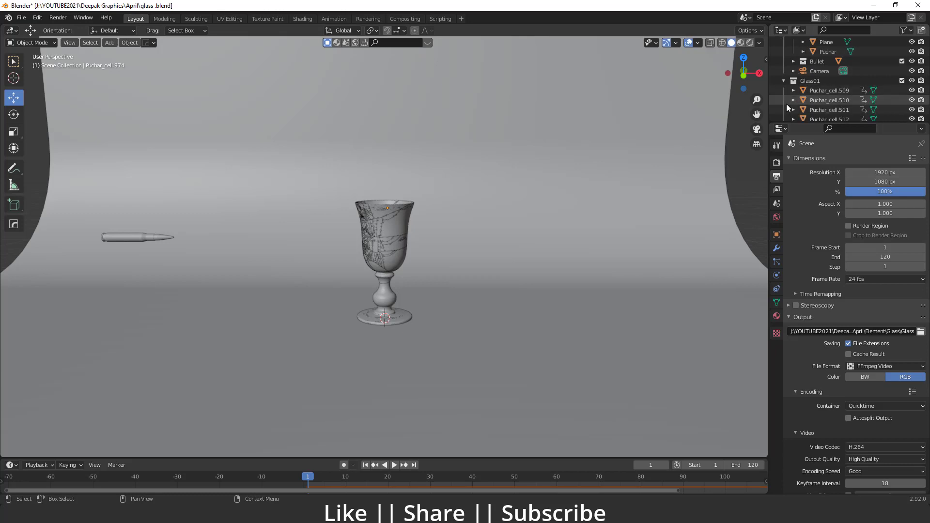
{"action": "left_click", "coordinate": [783, 81]}
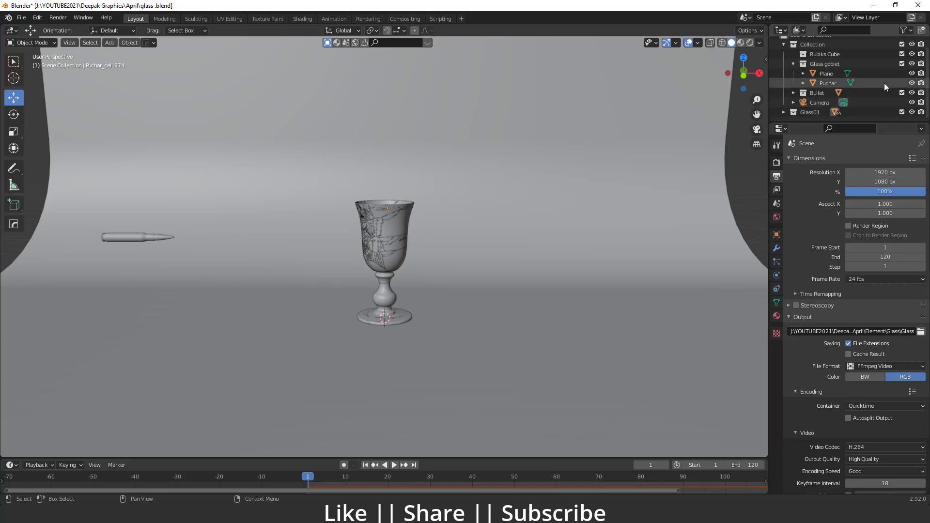
{"action": "left_click", "coordinate": [911, 112]}
{"action": "key", "text": "ctrl+z"}
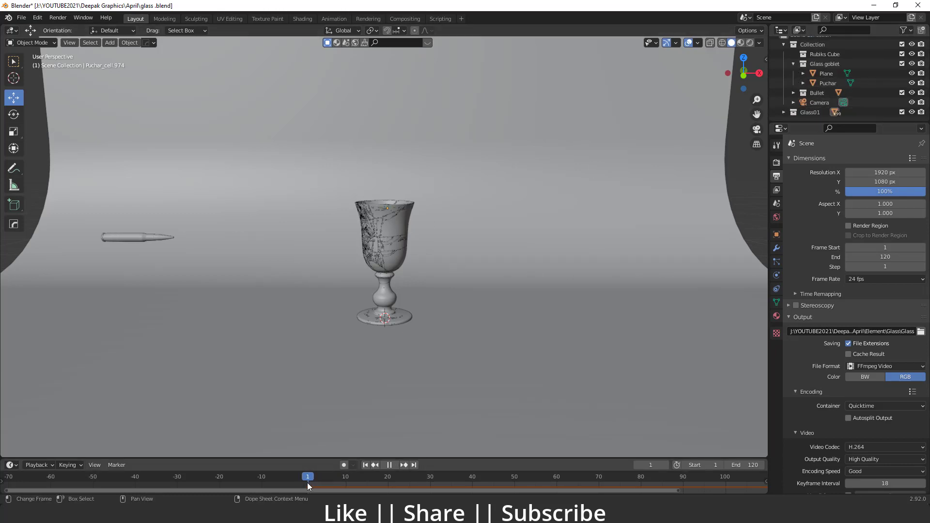
Scrub to the bullet's impact and compare frames 12 and 13 to find where the goblet should be swapped
{"action": "key", "text": "space"}
{"action": "left_click_drag", "start_coordinate": [359, 488], "coordinate": [357, 487]}
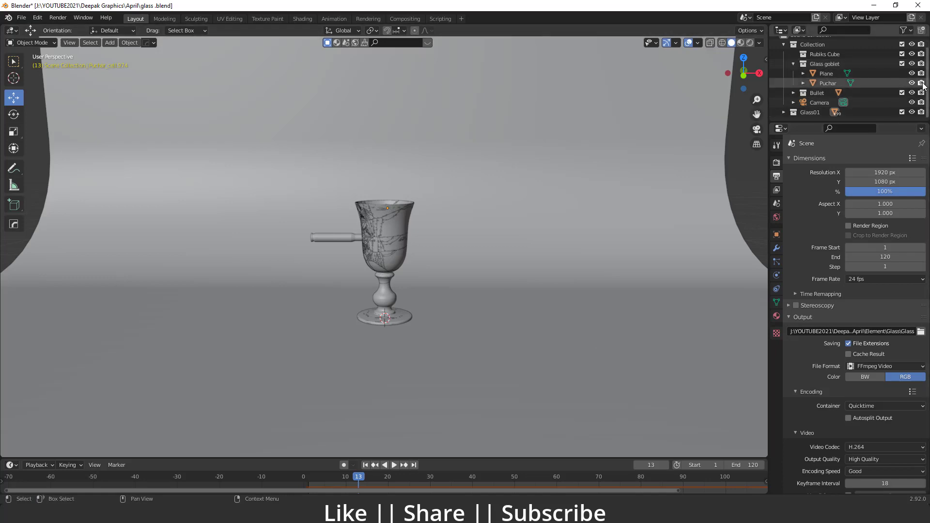
{"action": "left_click", "coordinate": [637, 466]}
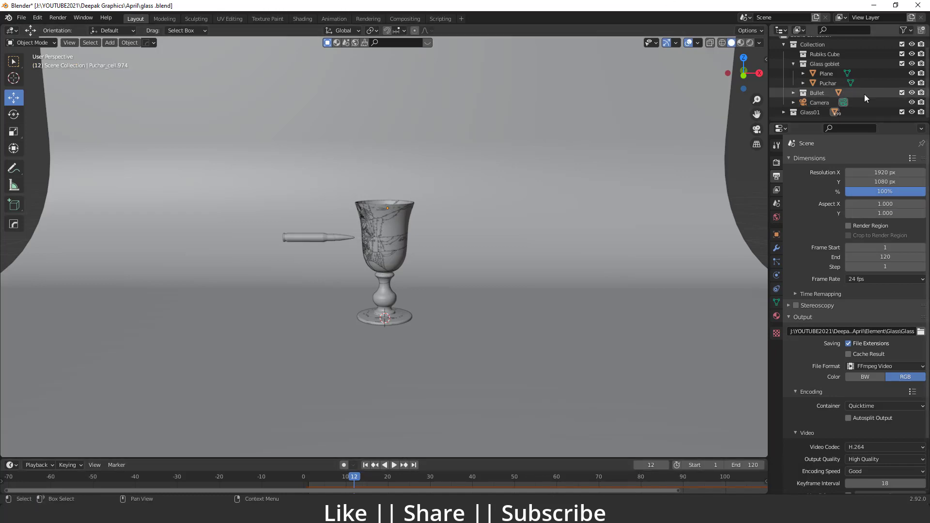
{"action": "left_click", "coordinate": [358, 477]}
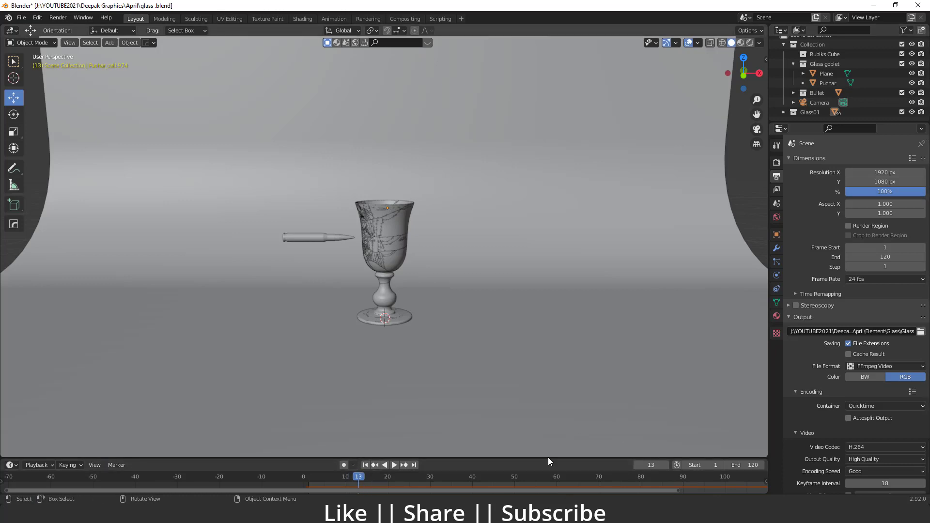
Keyframe Puchar's render visibility as enabled at frame 12 and disabled at frame 13
{"action": "left_click", "coordinate": [637, 465]}
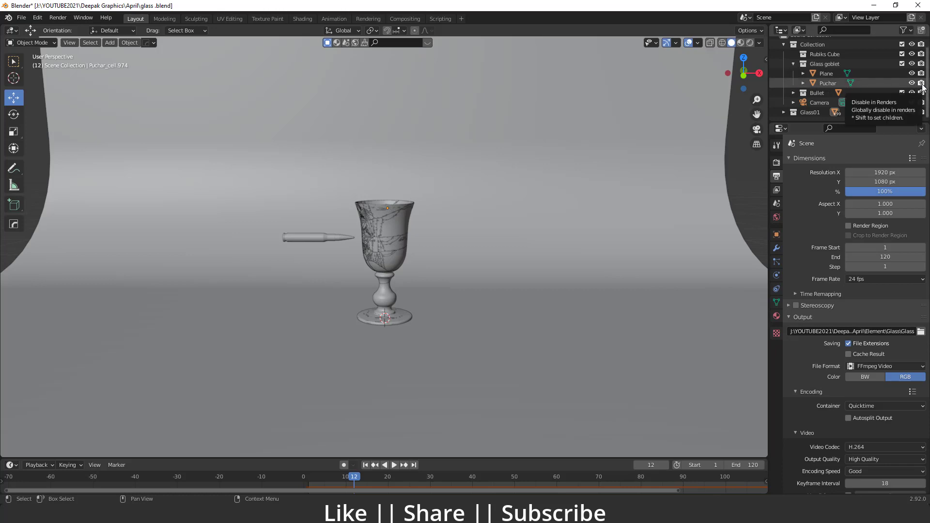
{"action": "key", "text": "i"}
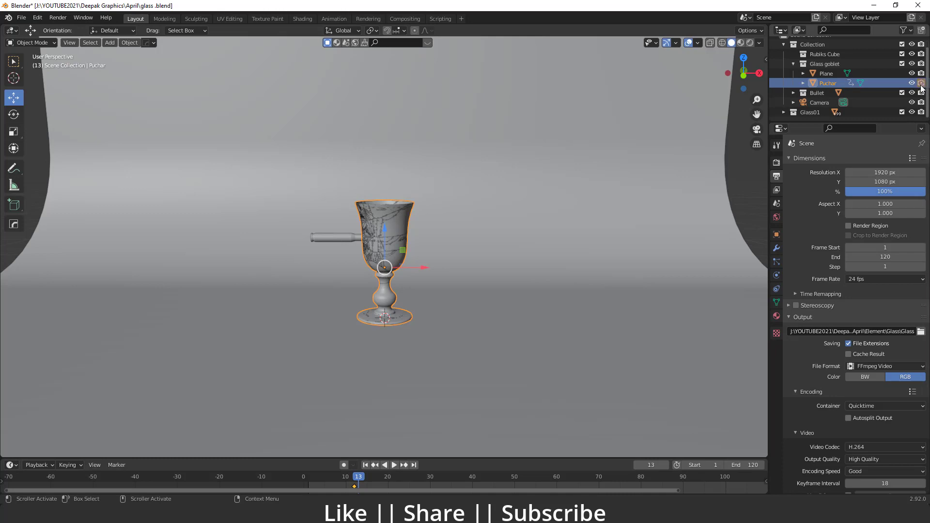
{"action": "key", "text": "i"}
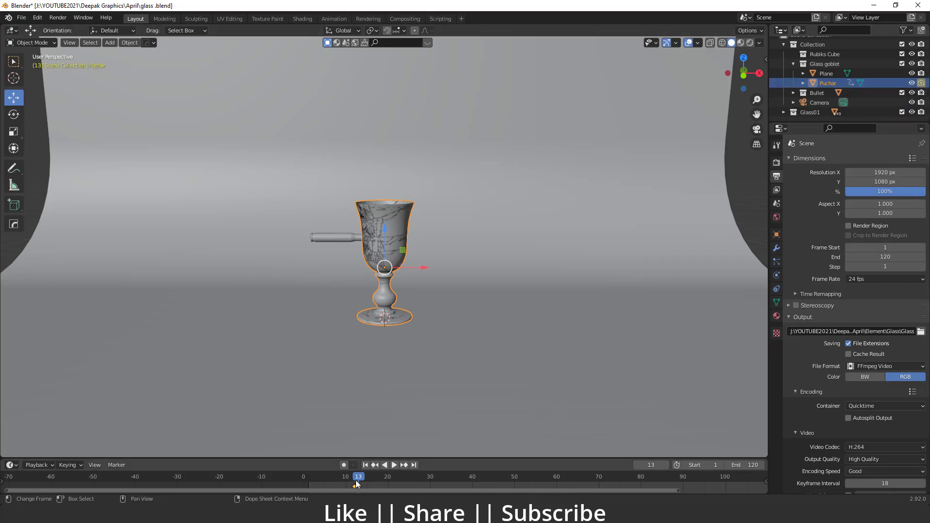
Check the new keyframes, disable Glass01 in renders at frame 12, and test-render that frame
{"action": "left_click_drag", "start_coordinate": [359, 479], "coordinate": [352, 481]}
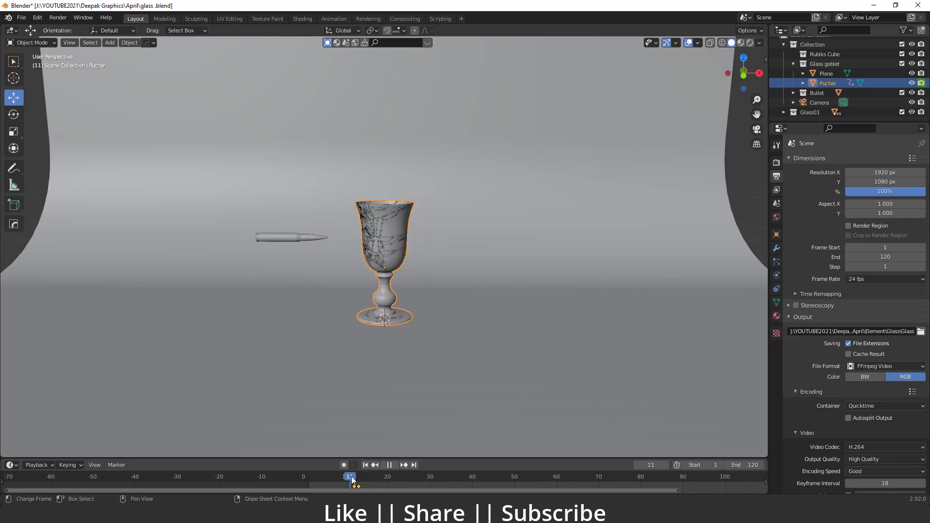
{"action": "key", "text": "Escape"}
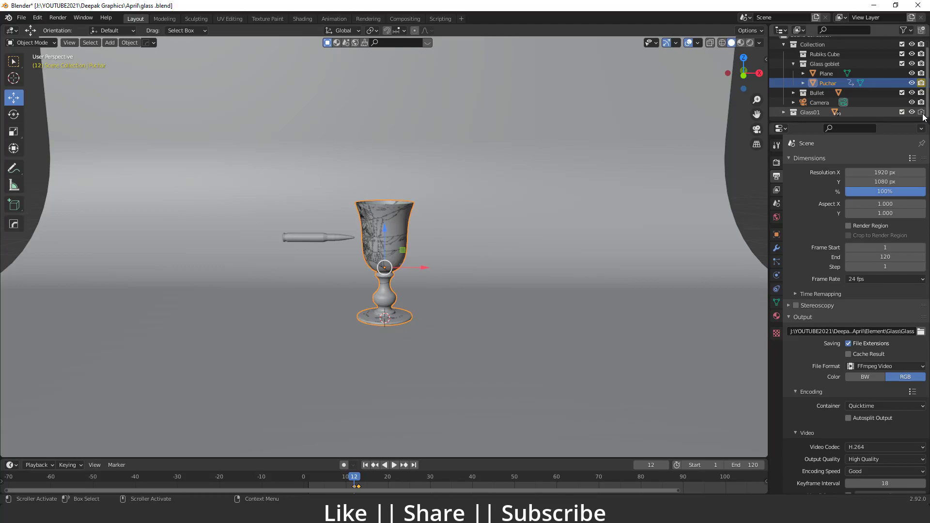
{"action": "key", "text": "F12"}
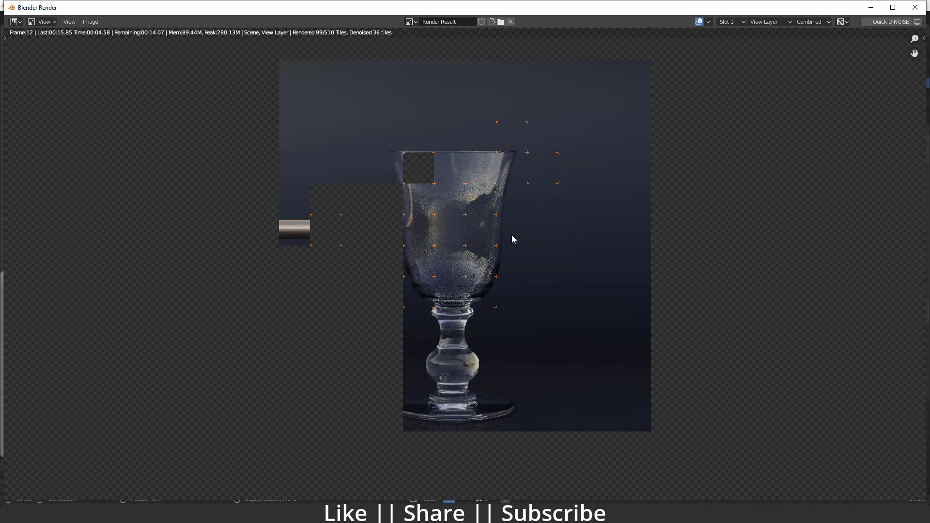
{"action": "left_click", "coordinate": [915, 7]}
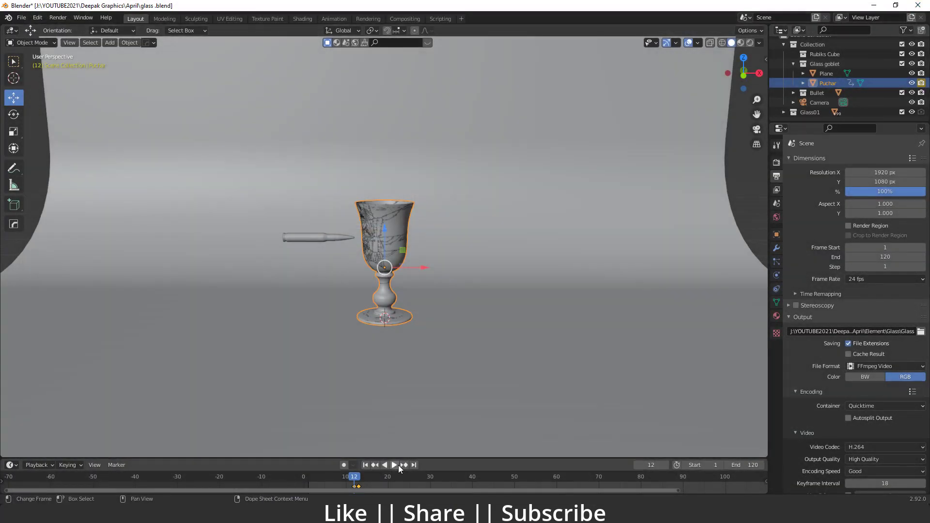
Re-enable Glass01 in renders, advance to frame 14, and test-render that frame
{"action": "left_click", "coordinate": [665, 465]}
{"action": "left_click", "coordinate": [666, 465]}
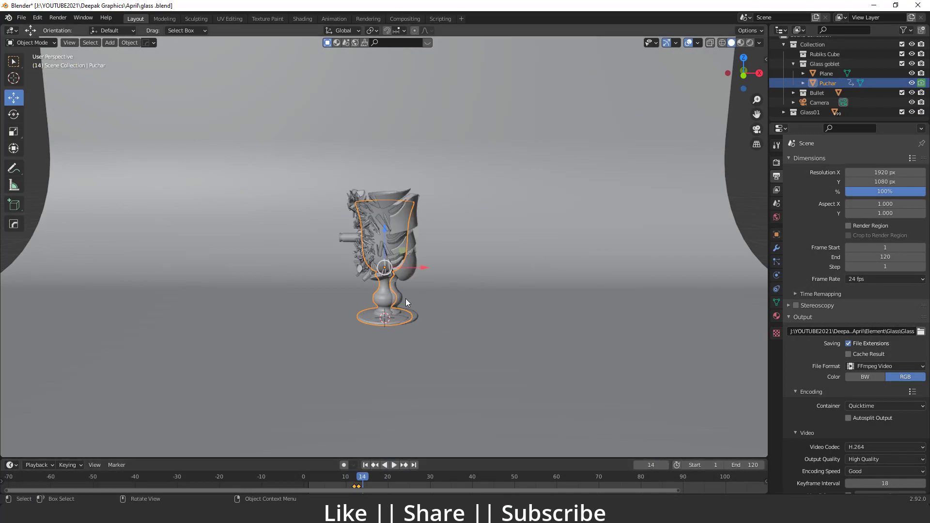
{"action": "key", "text": "F12"}
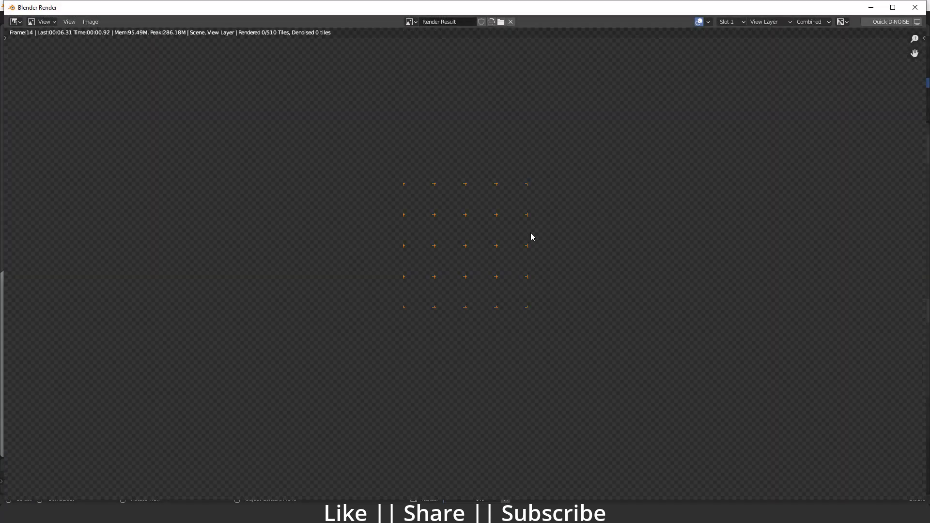